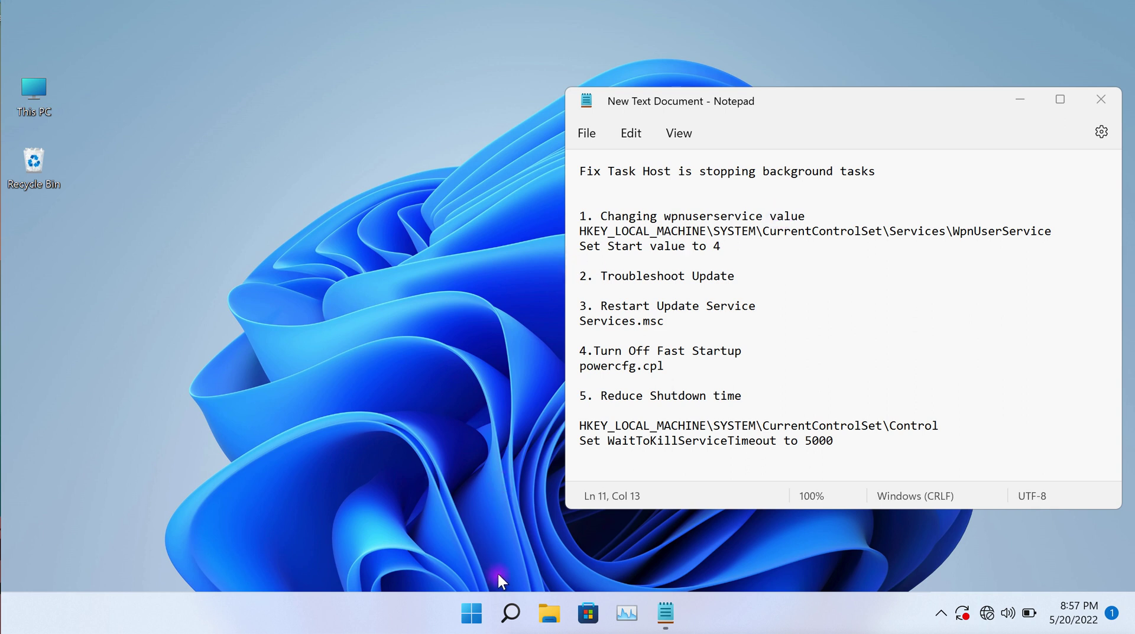
Search Windows for the Registry Editor, run it as administrator and approve the elevation request.
{"action": "left_click", "coordinate": [509, 612]}
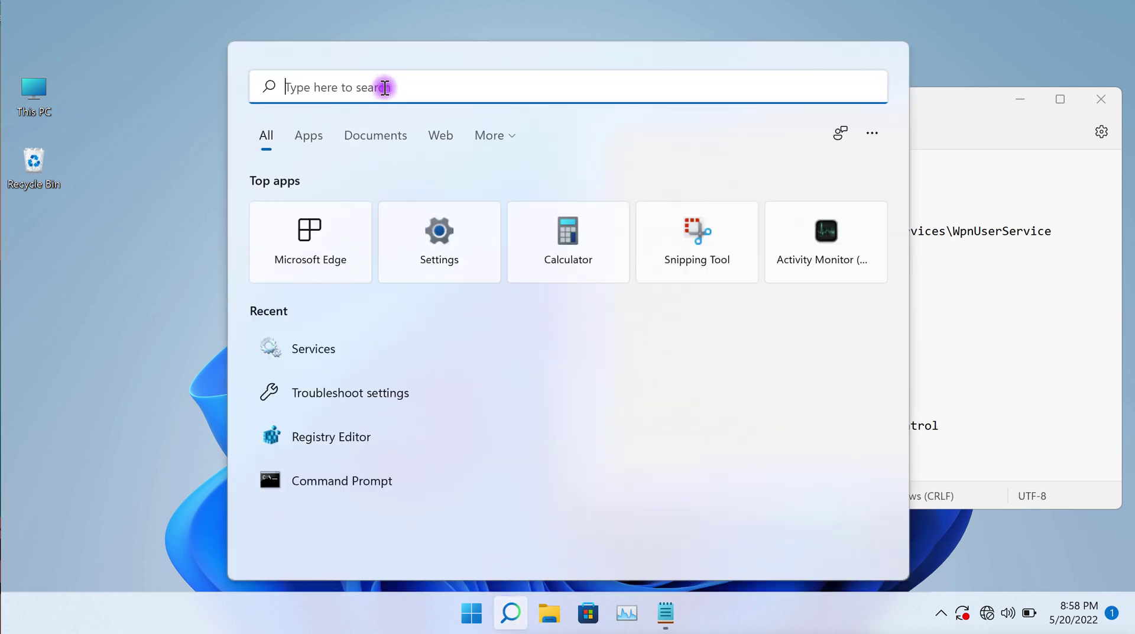
{"action": "type", "text": "registr"}
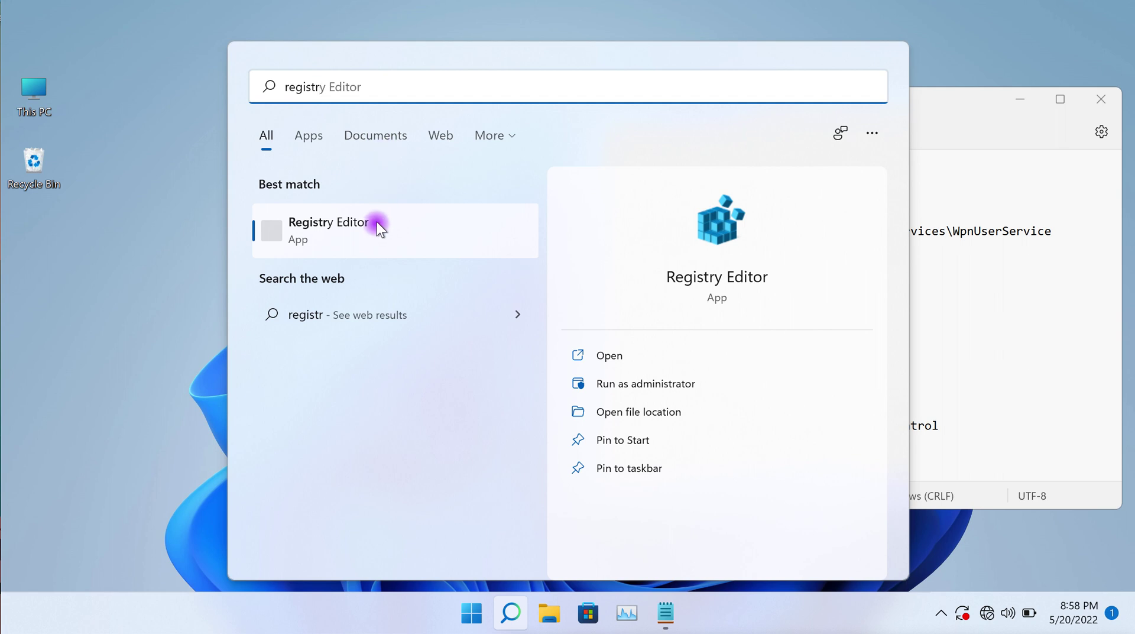
{"action": "left_click", "coordinate": [664, 384]}
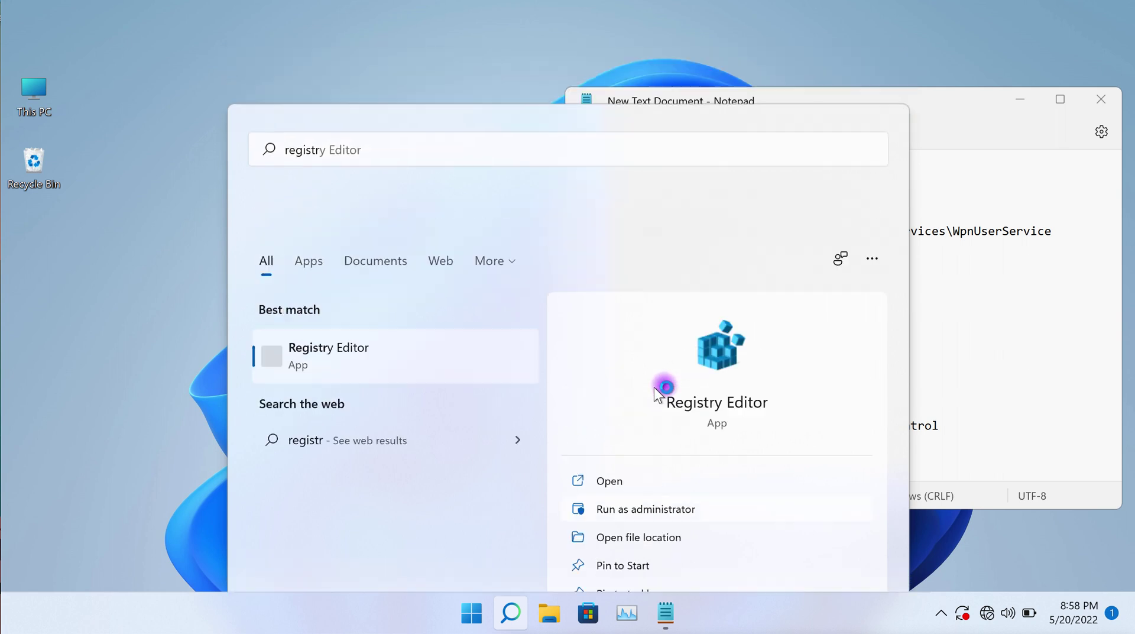
{"action": "left_click", "coordinate": [499, 446]}
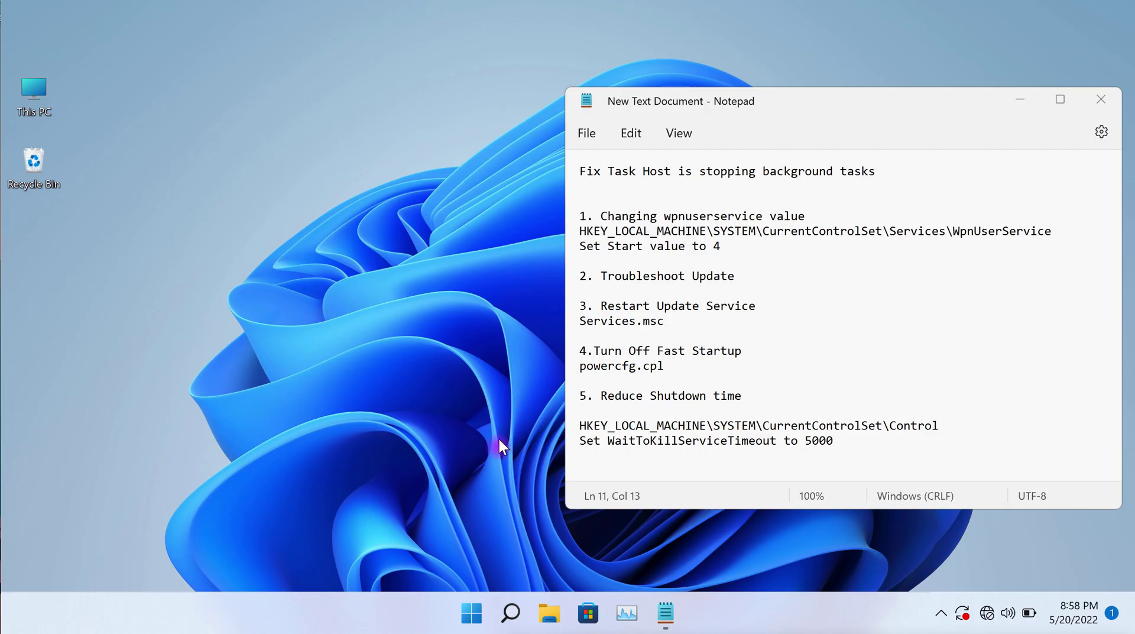
{"action": "left_click", "coordinate": [749, 249]}
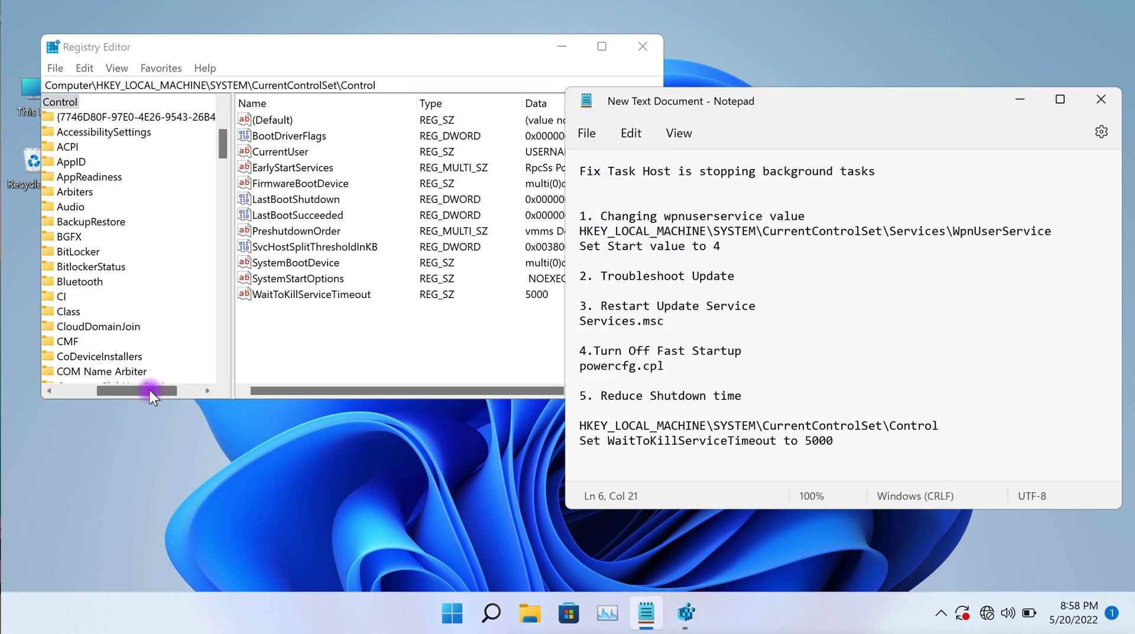
Collapse the Control key and expand HKEY_LOCAL_MACHINE\SYSTEM\CurrentControlSet\Services in the registry tree.
{"action": "left_click_drag", "start_coordinate": [149, 389], "coordinate": [71, 395]}
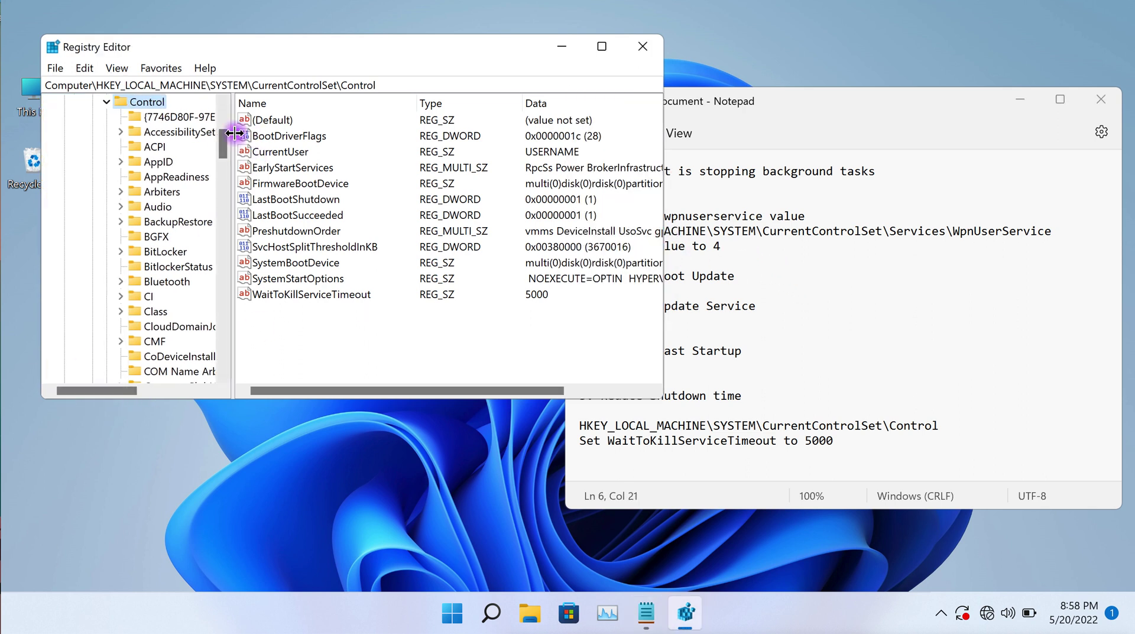
{"action": "left_click_drag", "start_coordinate": [222, 144], "coordinate": [225, 92]}
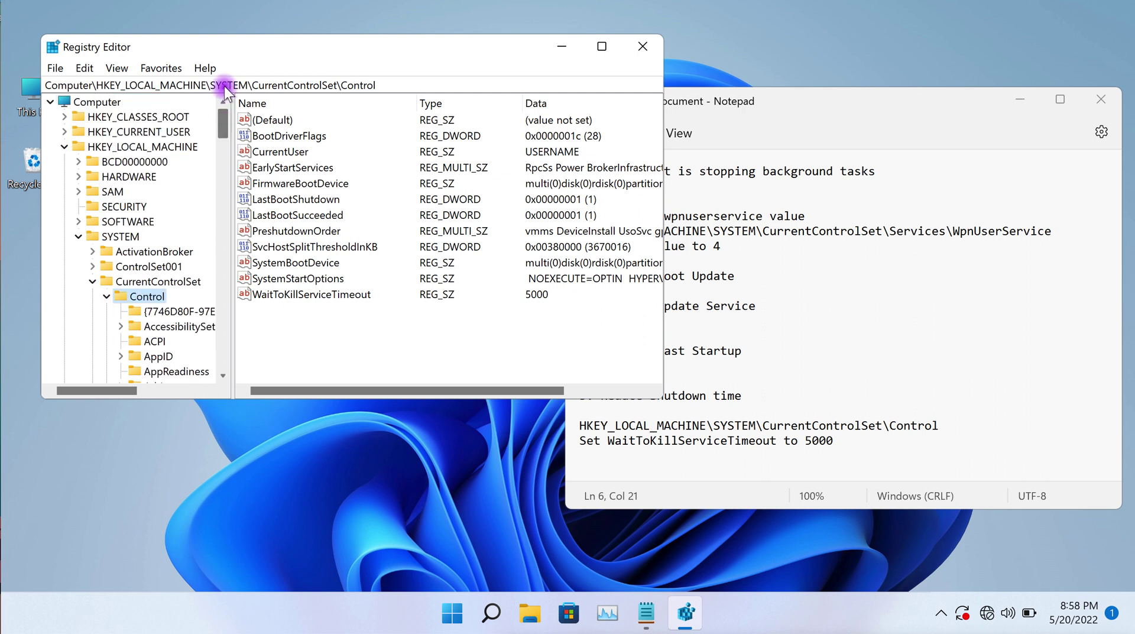
{"action": "left_click", "coordinate": [122, 147]}
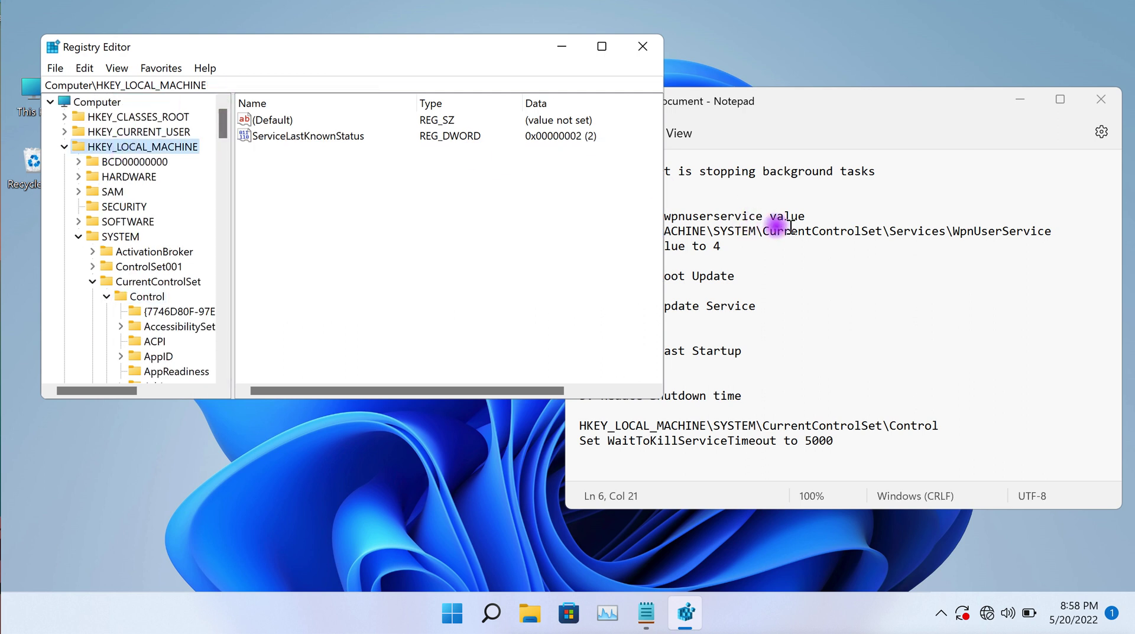
{"action": "left_click", "coordinate": [110, 237]}
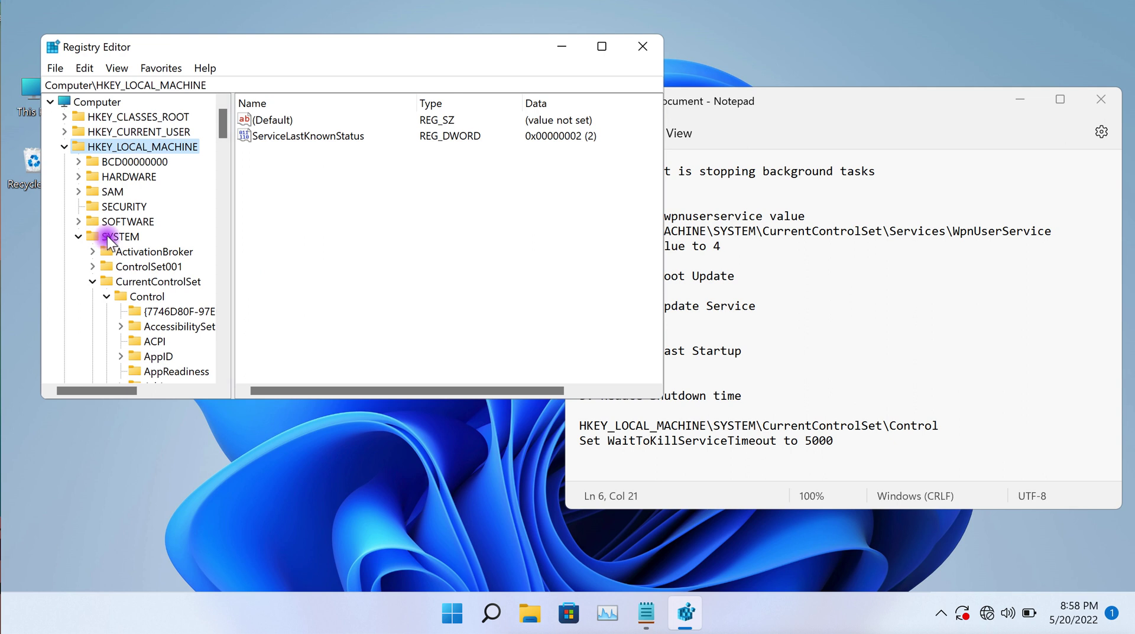
{"action": "left_click", "coordinate": [137, 282]}
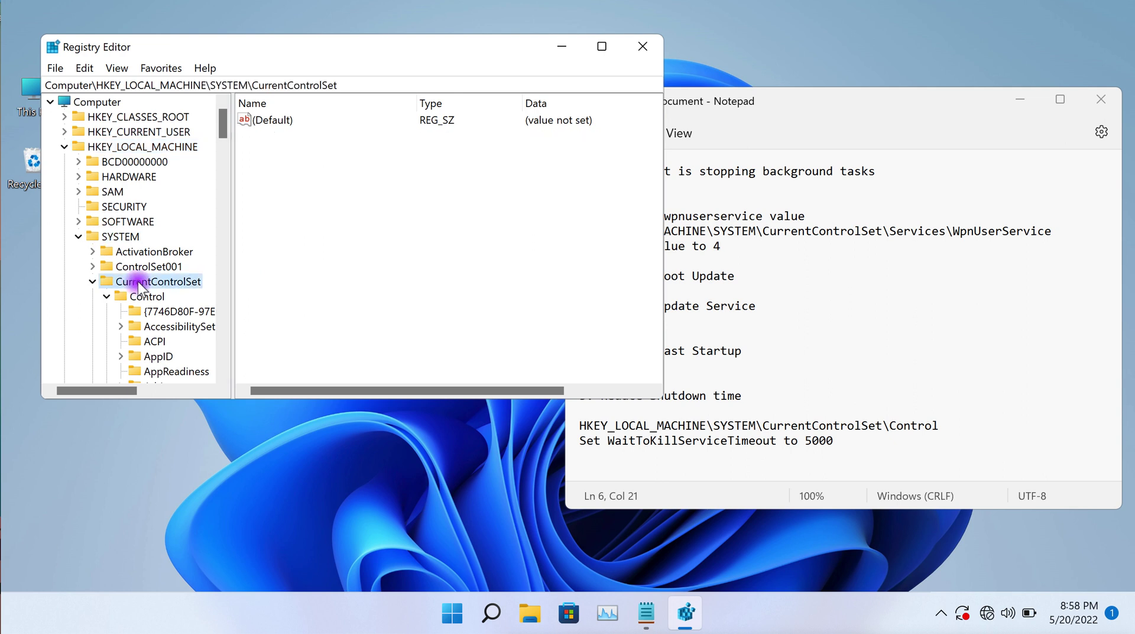
{"action": "left_click", "coordinate": [107, 296]}
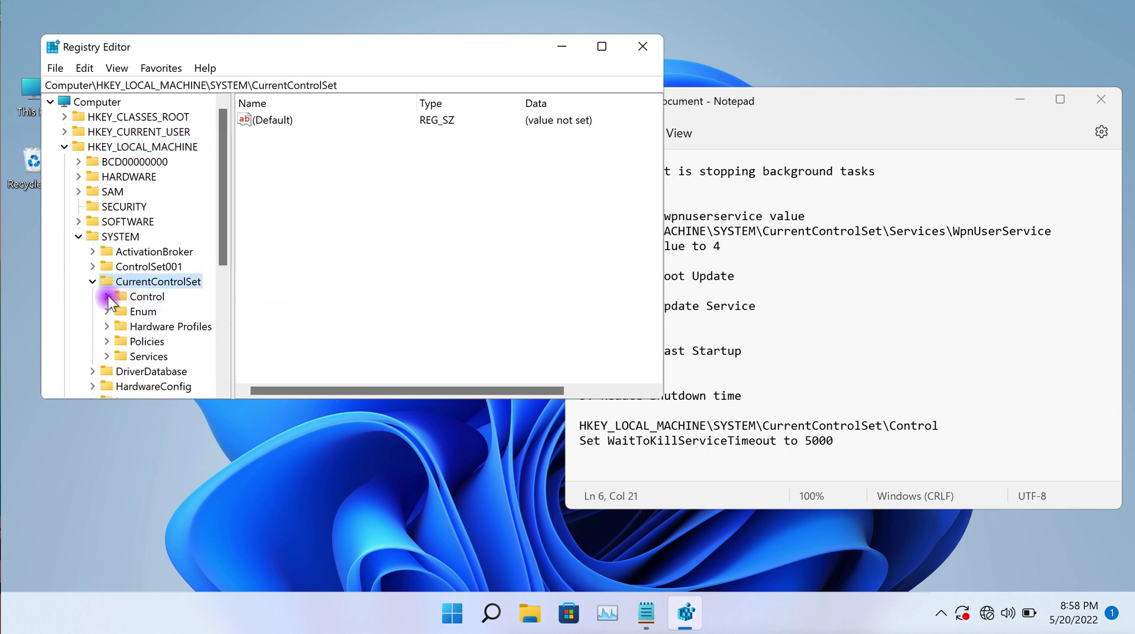
{"action": "left_click", "coordinate": [137, 357]}
{"action": "left_click", "coordinate": [108, 355]}
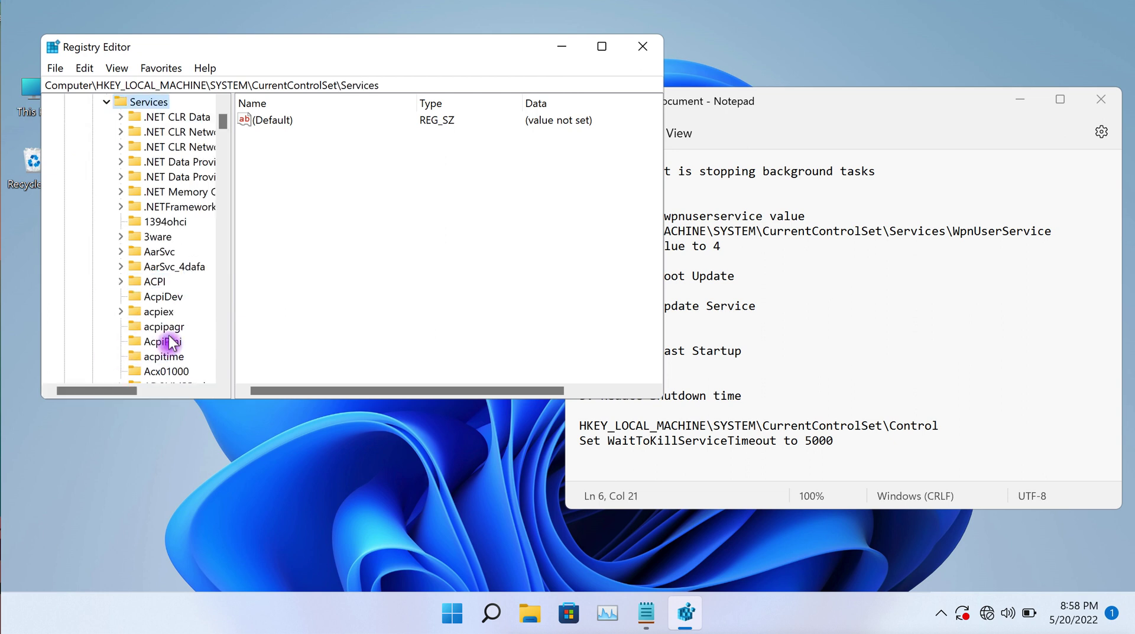
Find the WpnUserService key among the Services subkeys and select it.
{"action": "left_click_drag", "start_coordinate": [221, 119], "coordinate": [229, 329]}
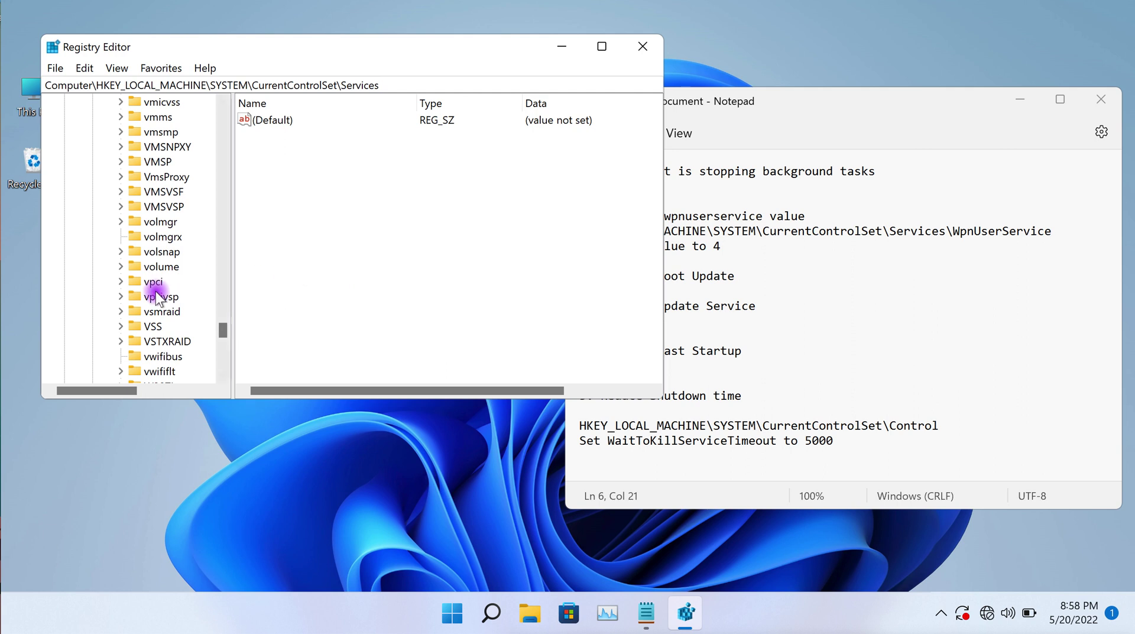
{"action": "scroll", "coordinate": [156, 291], "scroll_direction": "right", "scroll_amount": 1}
{"action": "scroll", "coordinate": [156, 291], "scroll_direction": "up", "scroll_amount": 2}
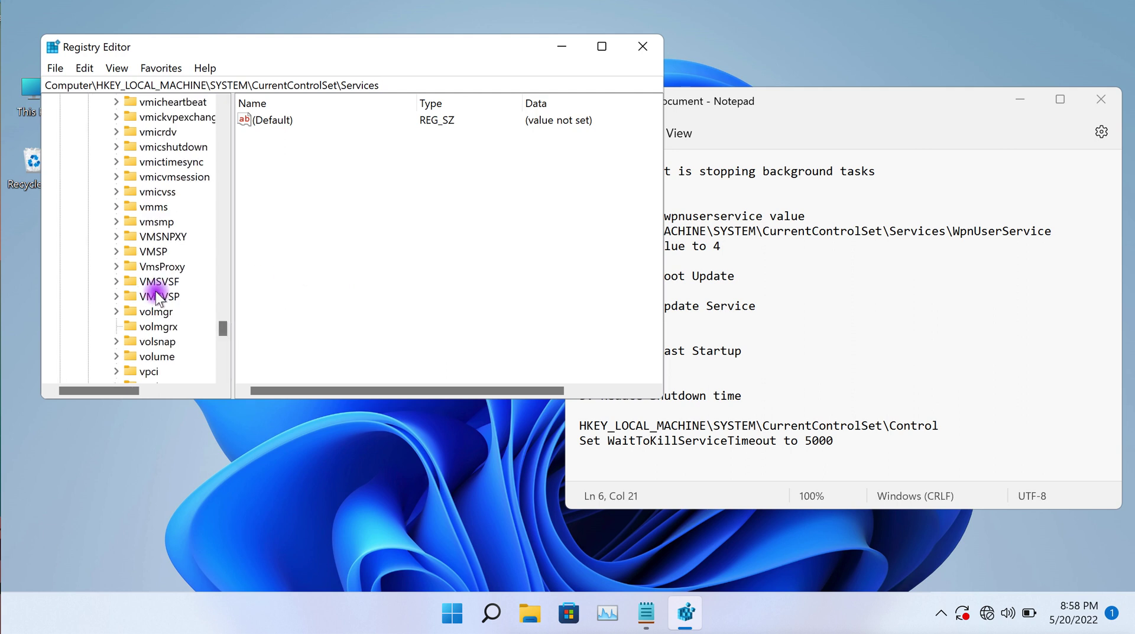
{"action": "scroll", "coordinate": [157, 295], "scroll_direction": "up", "scroll_amount": 1}
{"action": "scroll", "coordinate": [169, 199], "scroll_direction": "up", "scroll_amount": 2}
{"action": "scroll", "coordinate": [168, 197], "scroll_direction": "up", "scroll_amount": 2}
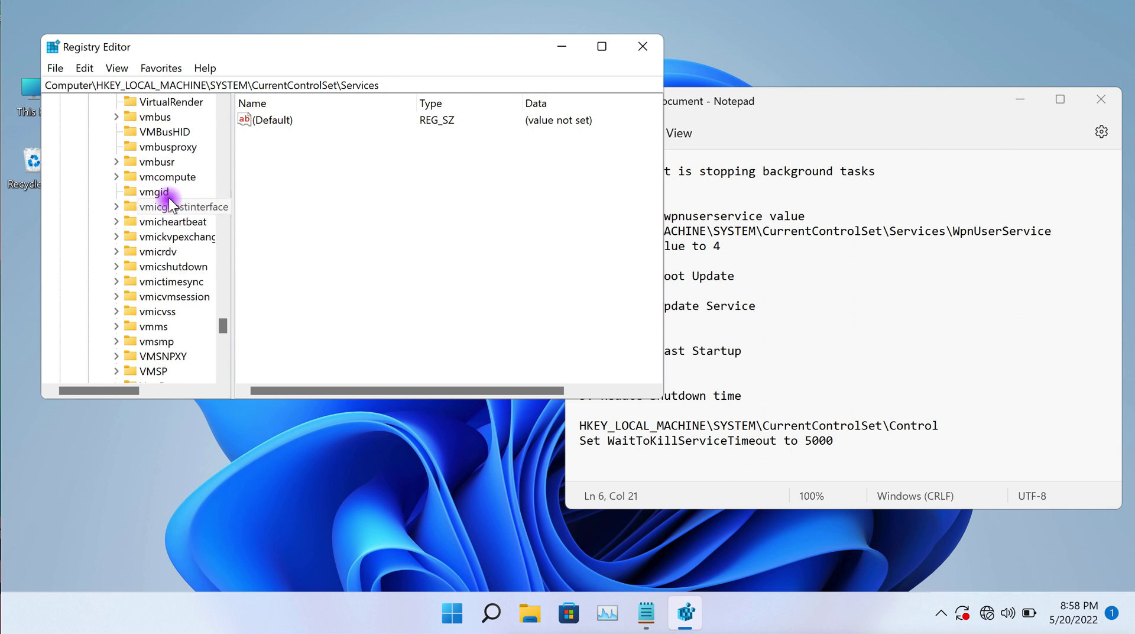
{"action": "scroll", "coordinate": [169, 197], "scroll_direction": "down", "scroll_amount": 4}
{"action": "scroll", "coordinate": [168, 197], "scroll_direction": "down", "scroll_amount": 3}
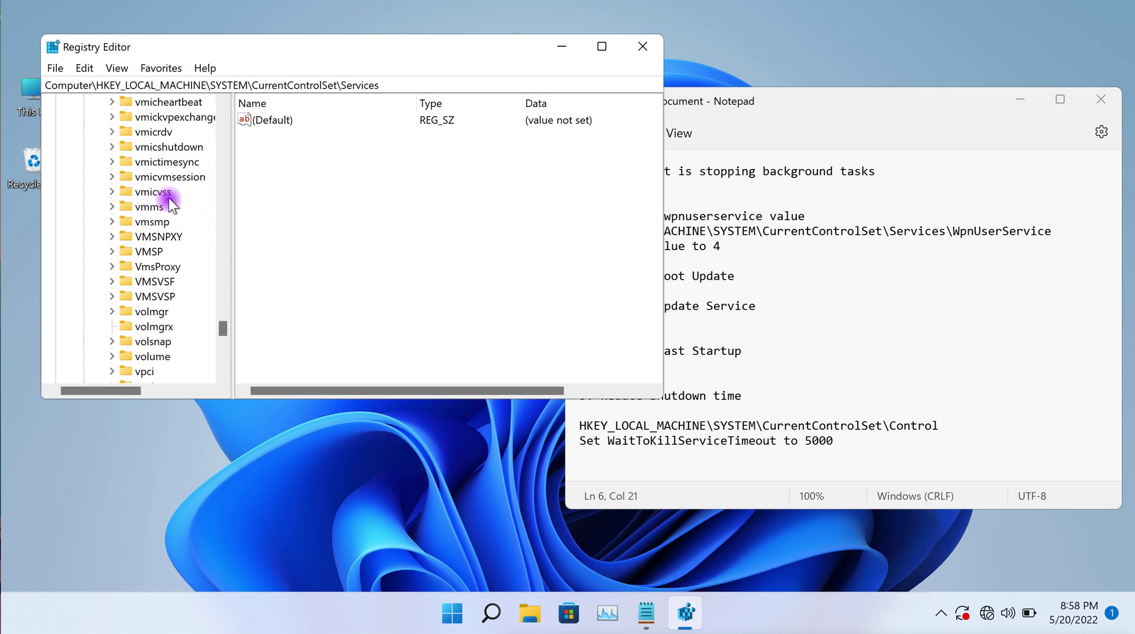
{"action": "scroll", "coordinate": [168, 199], "scroll_direction": "down", "scroll_amount": 2}
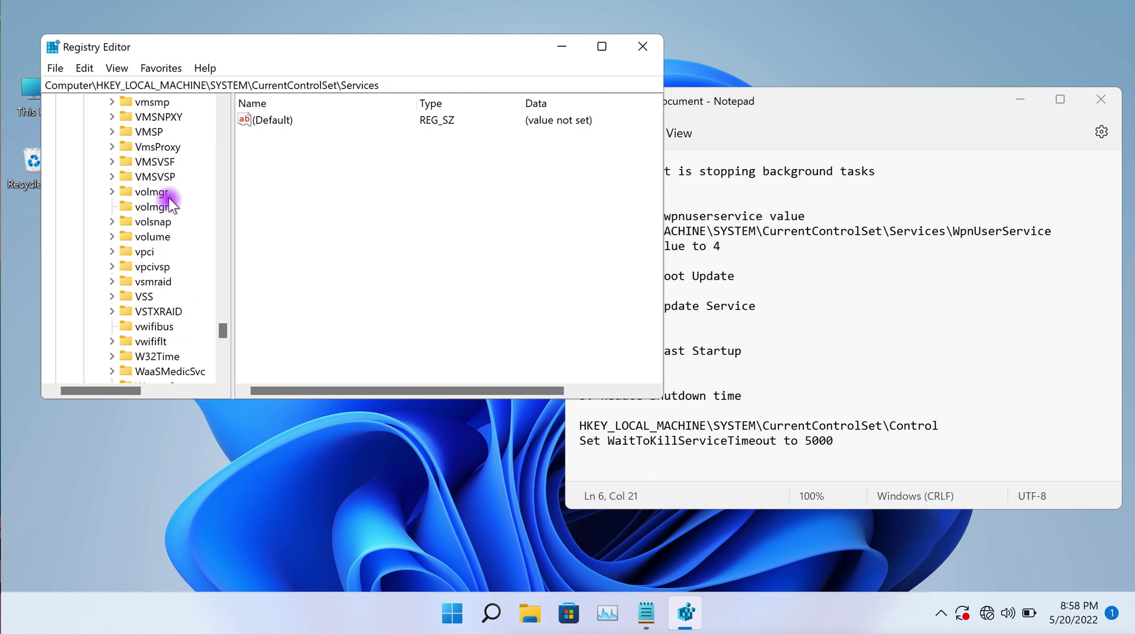
{"action": "scroll", "coordinate": [169, 198], "scroll_direction": "down", "scroll_amount": 3}
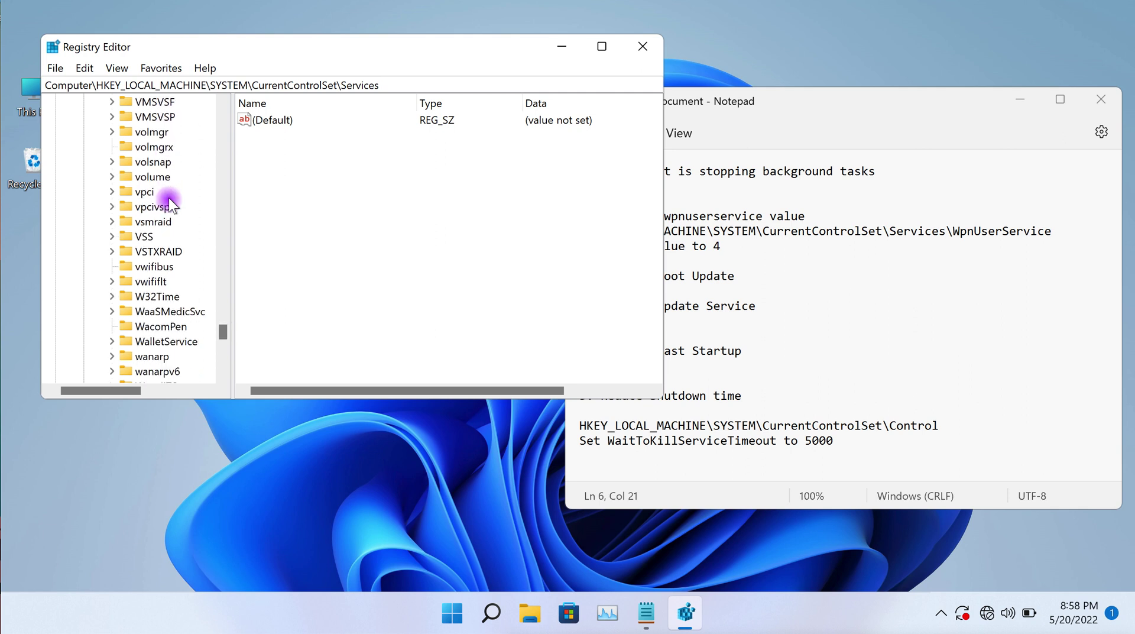
{"action": "scroll", "coordinate": [169, 197], "scroll_direction": "down", "scroll_amount": 5}
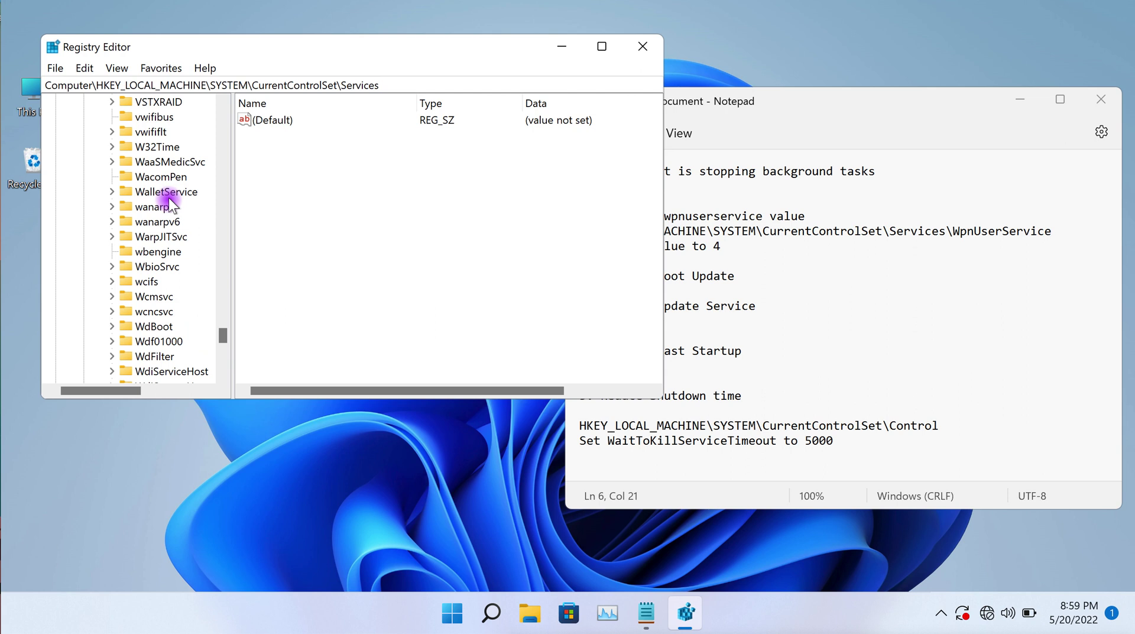
{"action": "scroll", "coordinate": [169, 198], "scroll_direction": "up", "scroll_amount": 3}
{"action": "scroll", "coordinate": [168, 197], "scroll_direction": "down", "scroll_amount": 7}
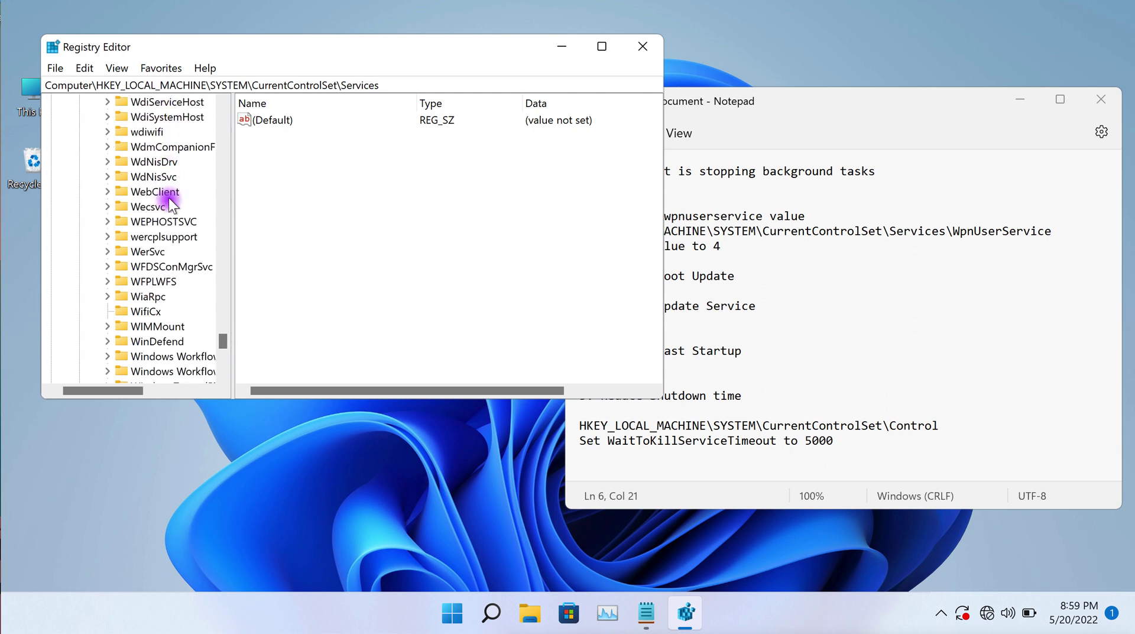
{"action": "scroll", "coordinate": [168, 198], "scroll_direction": "down", "scroll_amount": 1}
{"action": "scroll", "coordinate": [169, 198], "scroll_direction": "down", "scroll_amount": 3}
{"action": "scroll", "coordinate": [169, 199], "scroll_direction": "down", "scroll_amount": 3}
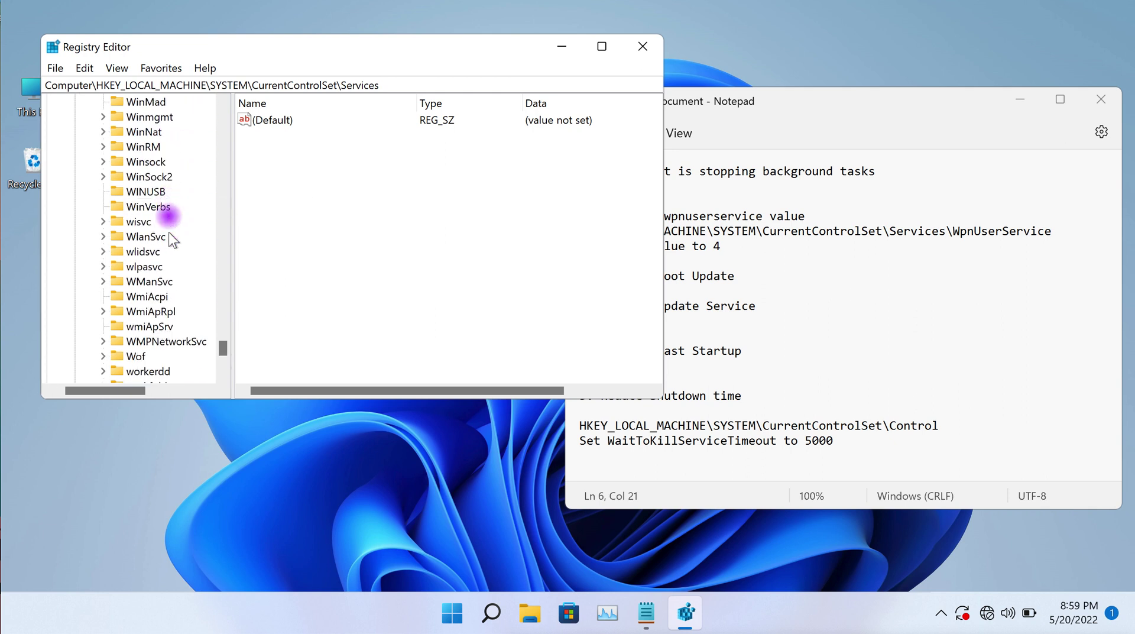
{"action": "scroll", "coordinate": [165, 289], "scroll_direction": "down", "scroll_amount": 2}
{"action": "scroll", "coordinate": [164, 290], "scroll_direction": "down", "scroll_amount": 2}
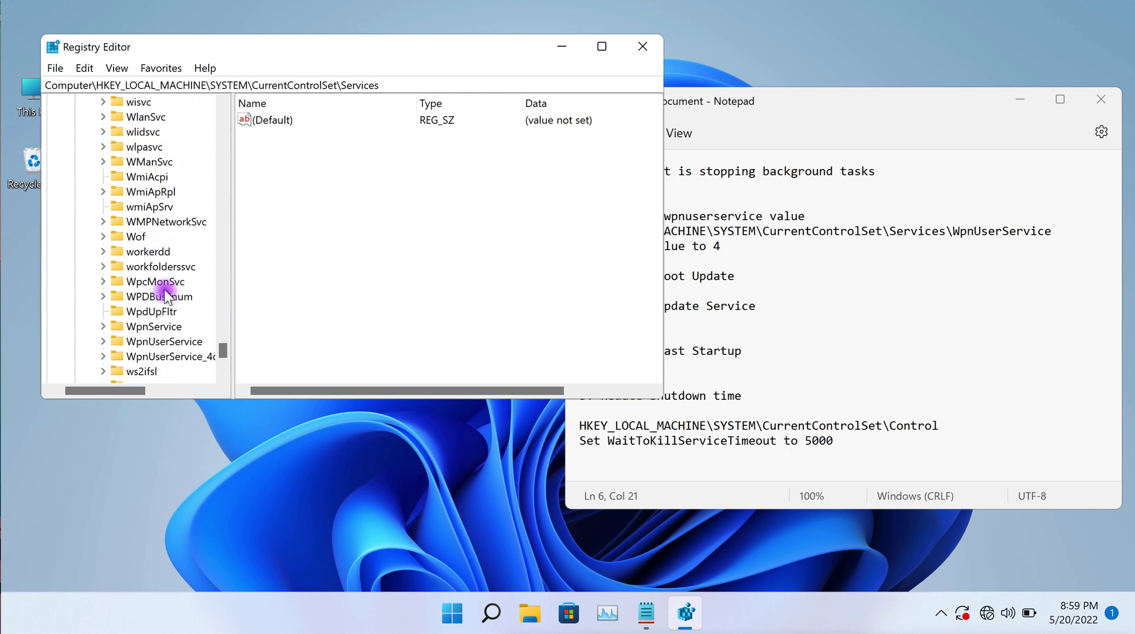
{"action": "left_click", "coordinate": [158, 342]}
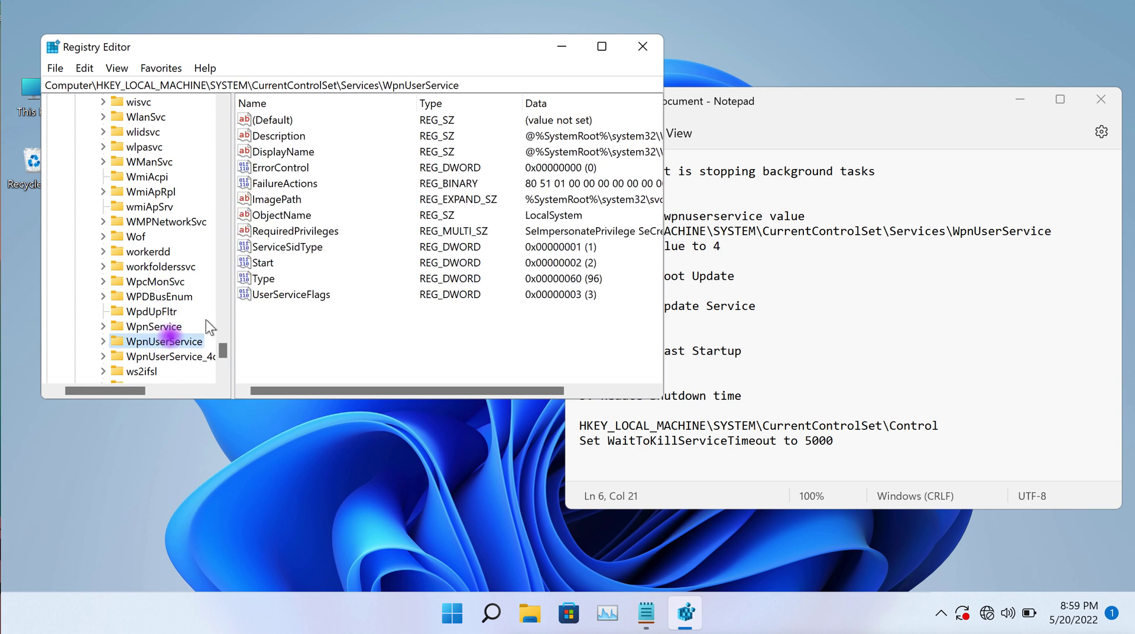
Set the Start value of the WpnUserService key to 4 and close the Registry Editor.
{"action": "left_click", "coordinate": [999, 231]}
{"action": "left_click", "coordinate": [373, 226]}
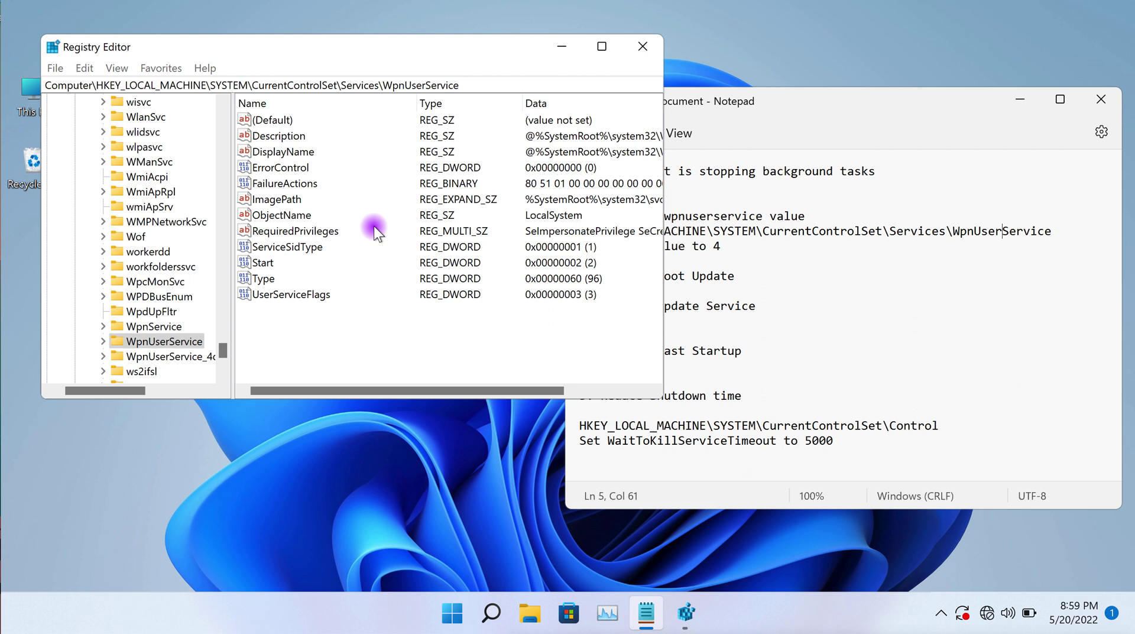
{"action": "double_click", "coordinate": [260, 264]}
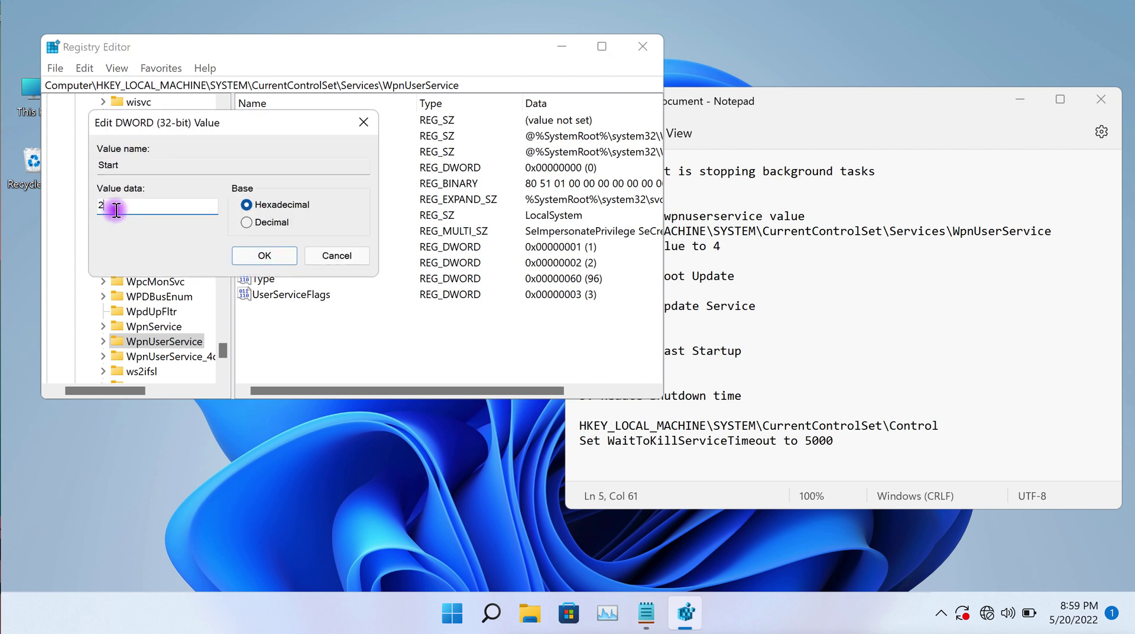
{"action": "type", "text": "4"}
{"action": "left_click", "coordinate": [263, 255]}
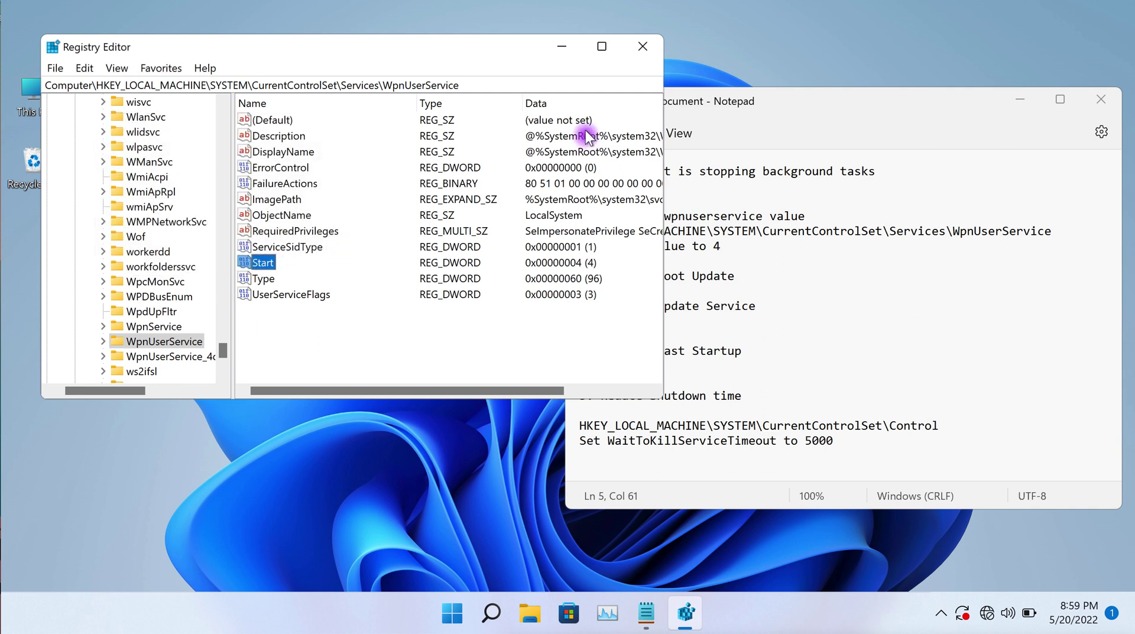
{"action": "left_click", "coordinate": [642, 55]}
{"action": "left_click", "coordinate": [826, 348]}
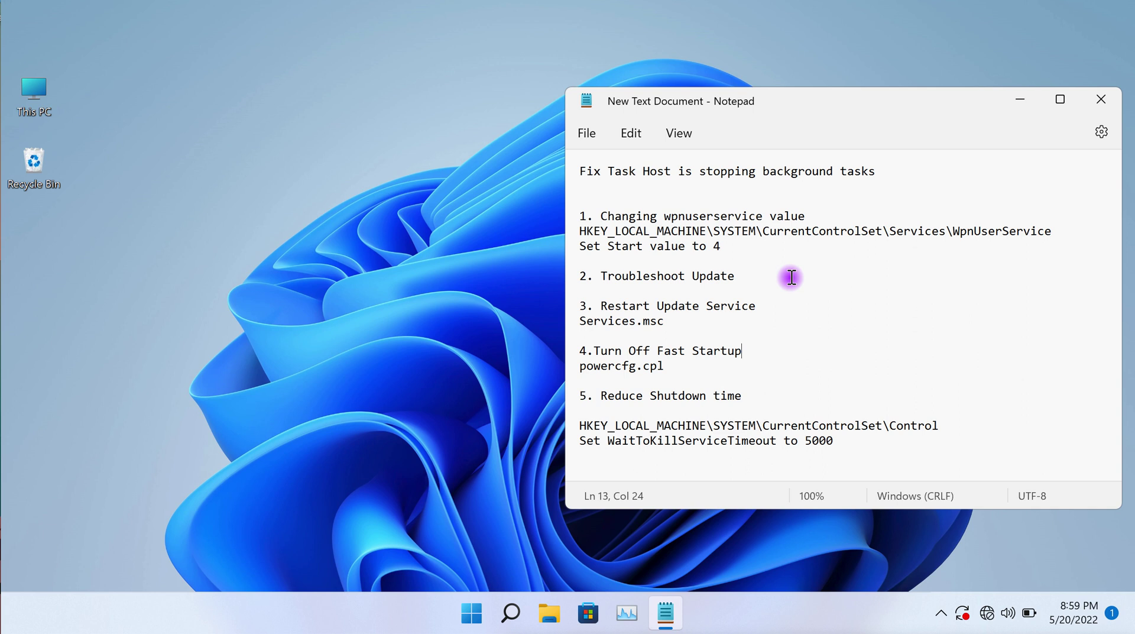
Search Windows for the Troubleshoot settings and show the list of other troubleshooters.
{"action": "left_click", "coordinate": [512, 613]}
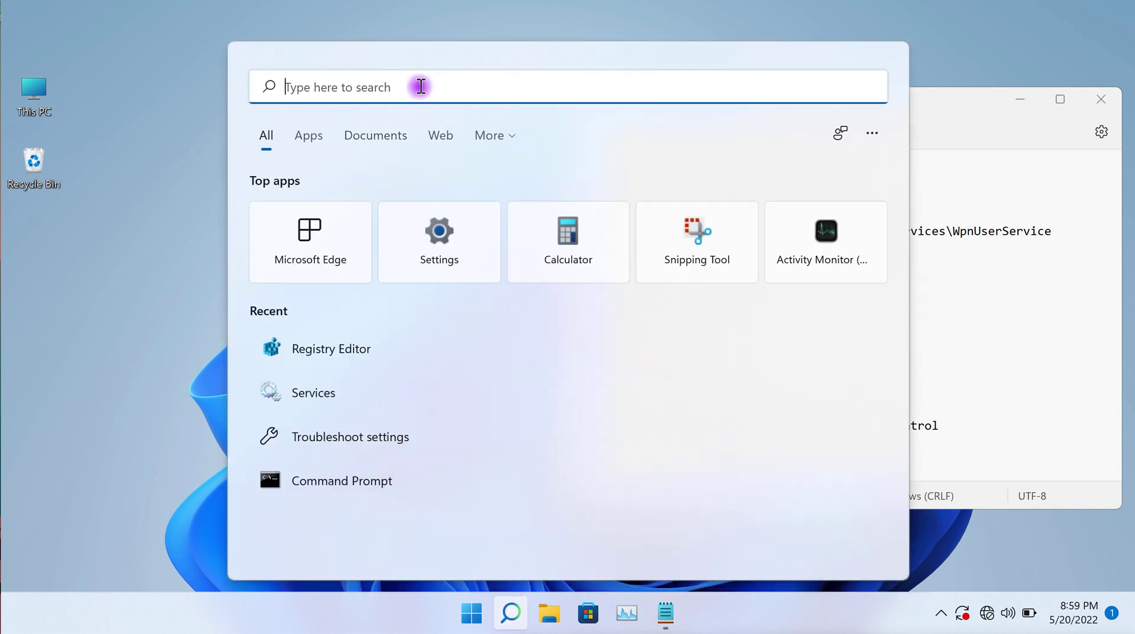
{"action": "type", "text": "tr"}
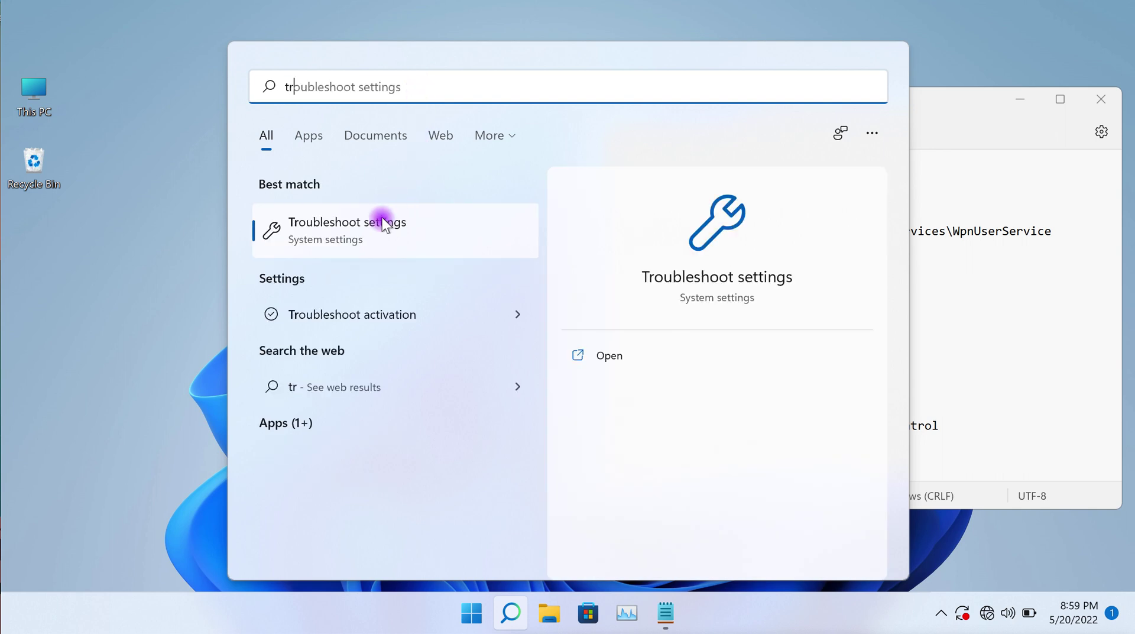
{"action": "left_click", "coordinate": [397, 229]}
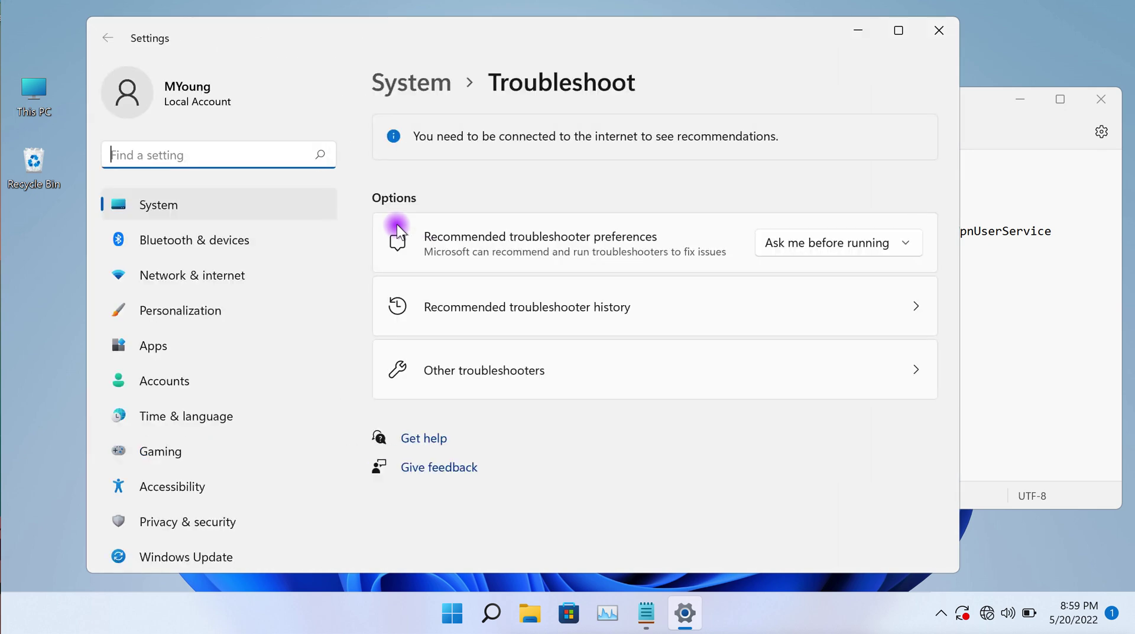
{"action": "left_click", "coordinate": [581, 370]}
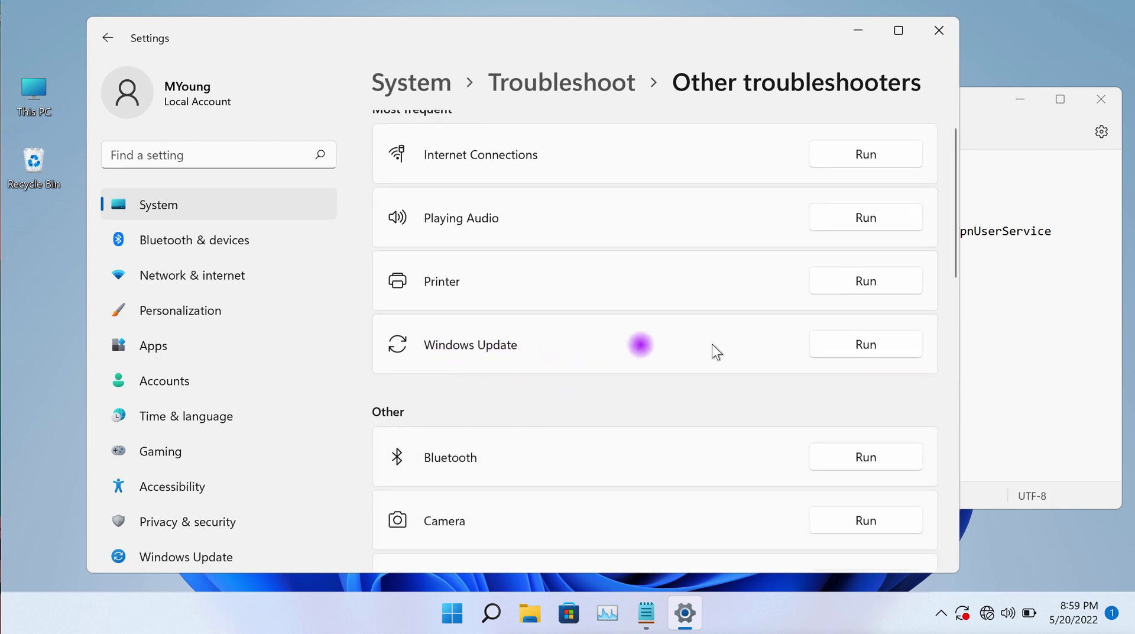
Run the Windows Update troubleshooter, apply the fix for pending updates and close the troubleshooter when it completes.
{"action": "left_click", "coordinate": [867, 343]}
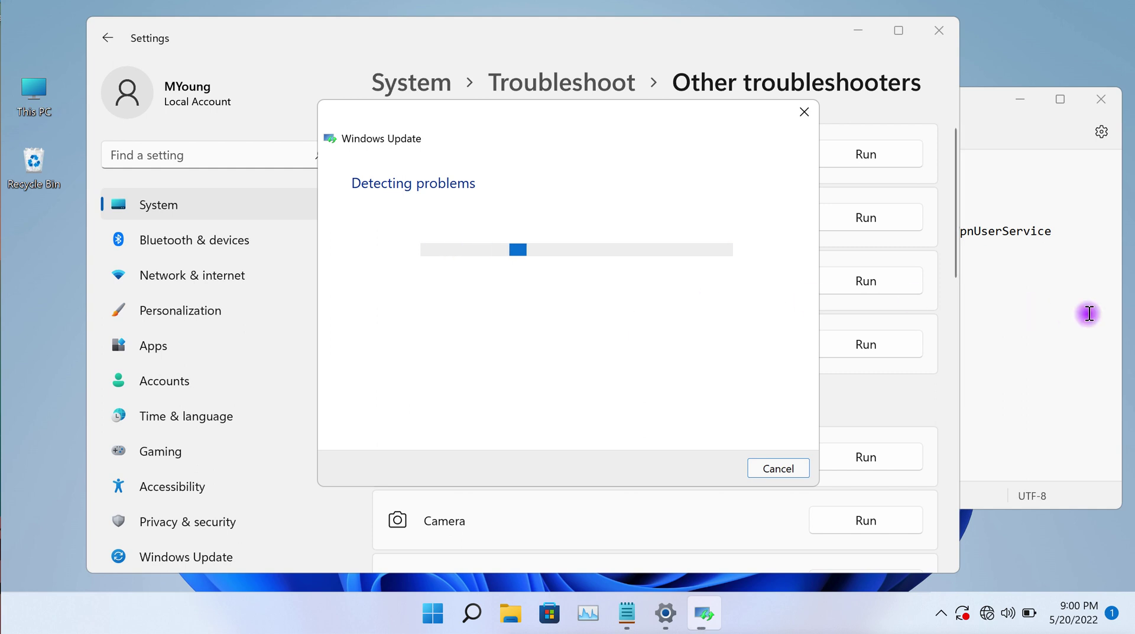
{"action": "left_click", "coordinate": [1089, 313]}
{"action": "left_click", "coordinate": [446, 324]}
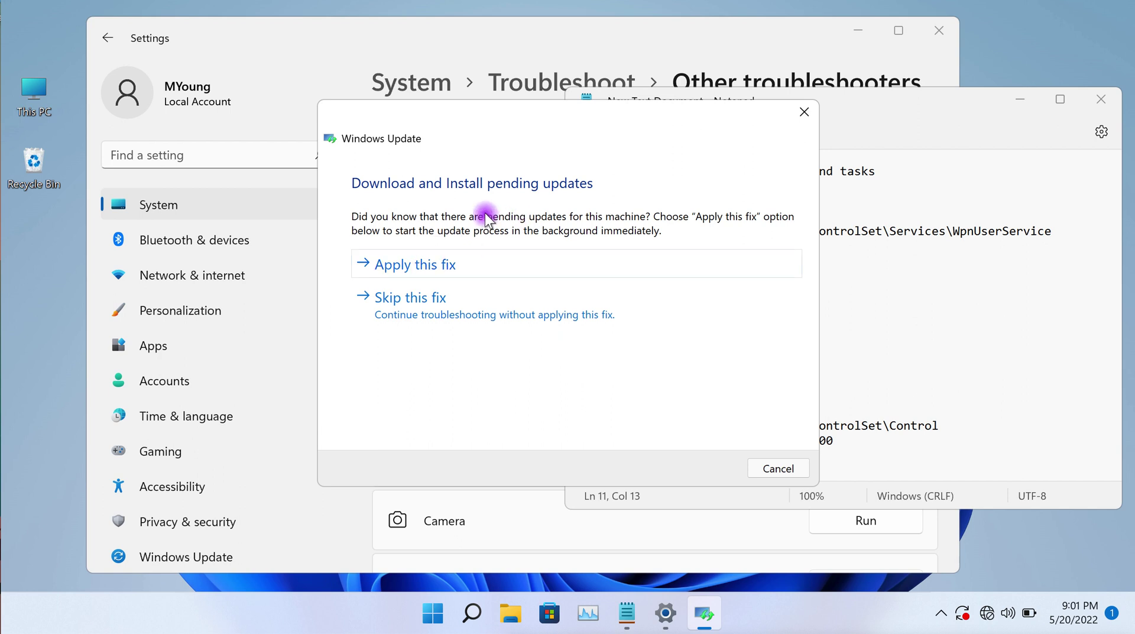
{"action": "left_click", "coordinate": [424, 268]}
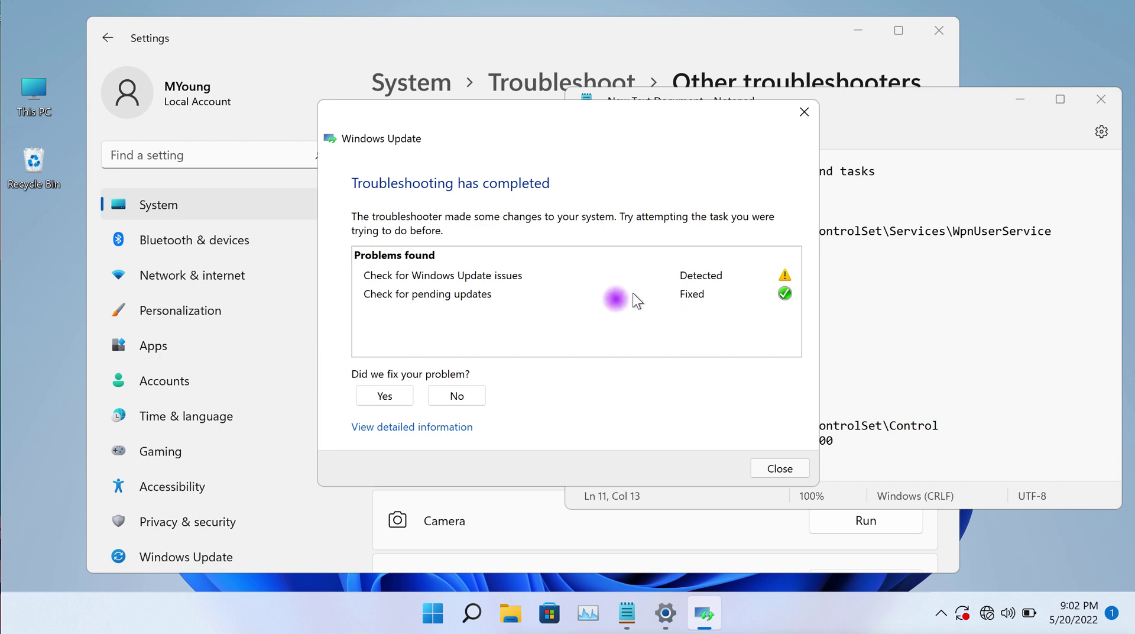
{"action": "left_click", "coordinate": [779, 469]}
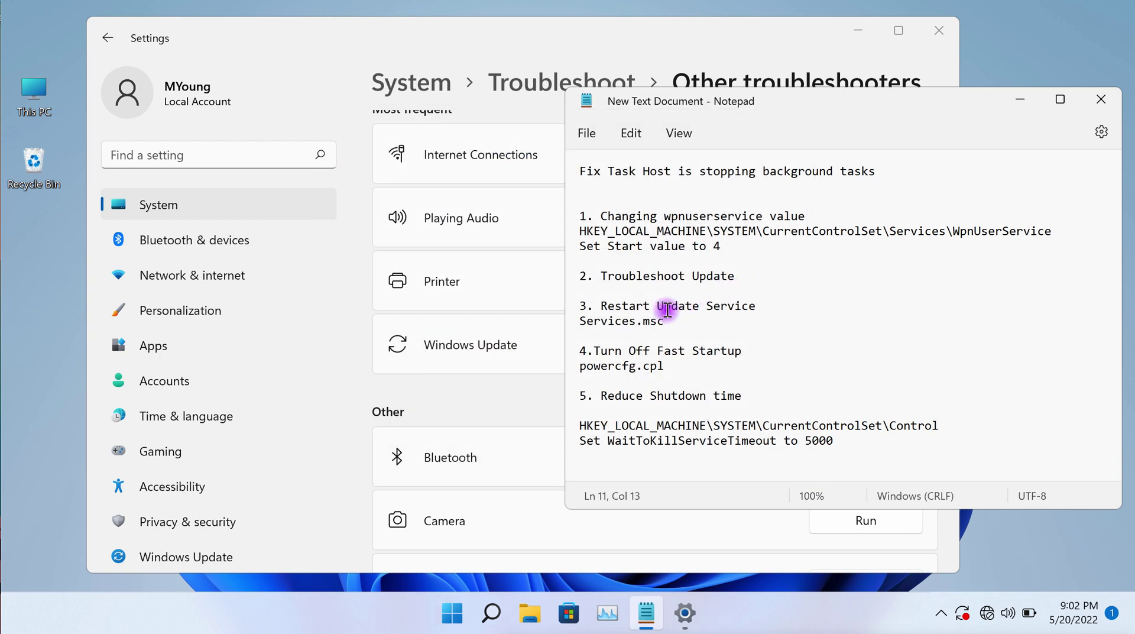
Close the Settings window, search Windows for services.msc and run Services as administrator.
{"action": "left_click_drag", "start_coordinate": [664, 321], "coordinate": [581, 320]}
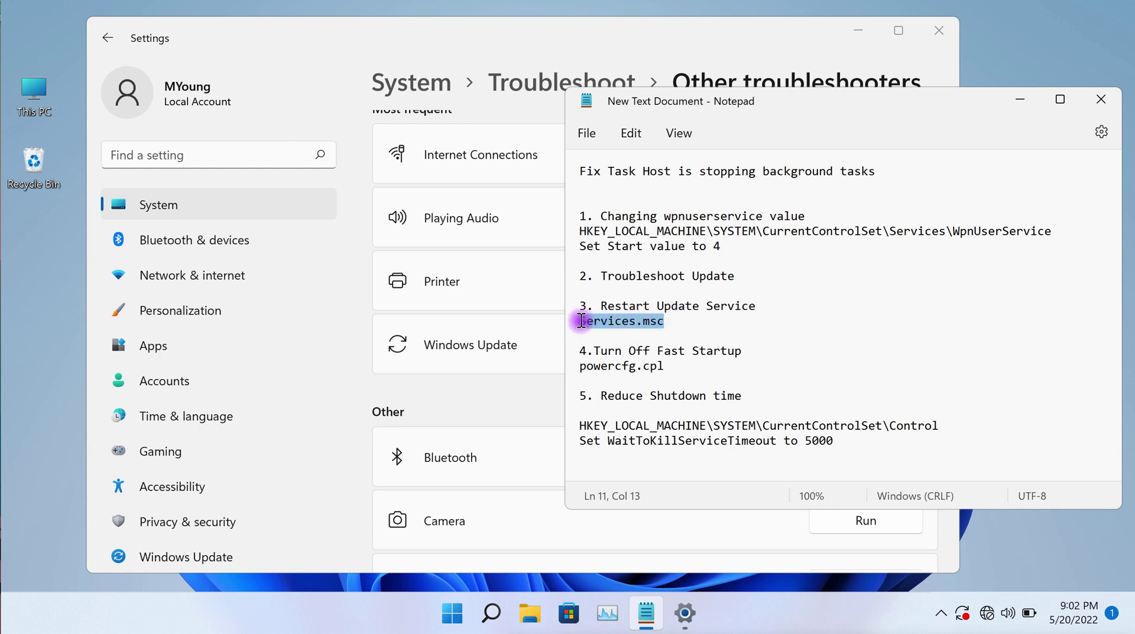
{"action": "right_click", "coordinate": [584, 325]}
{"action": "left_click", "coordinate": [1062, 244]}
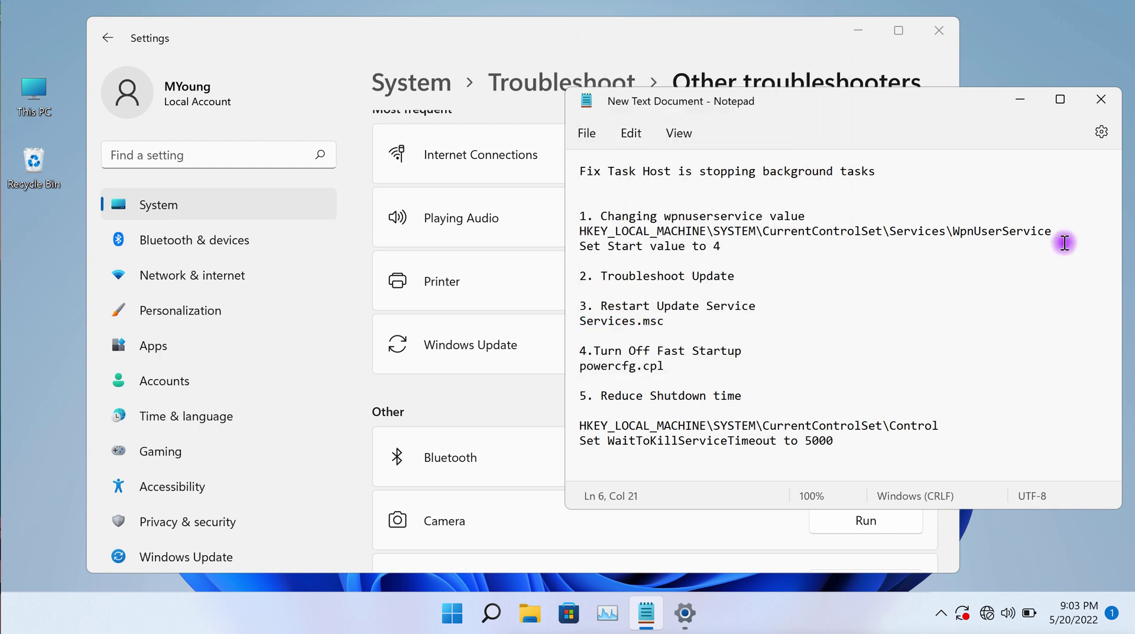
{"action": "left_click", "coordinate": [939, 32]}
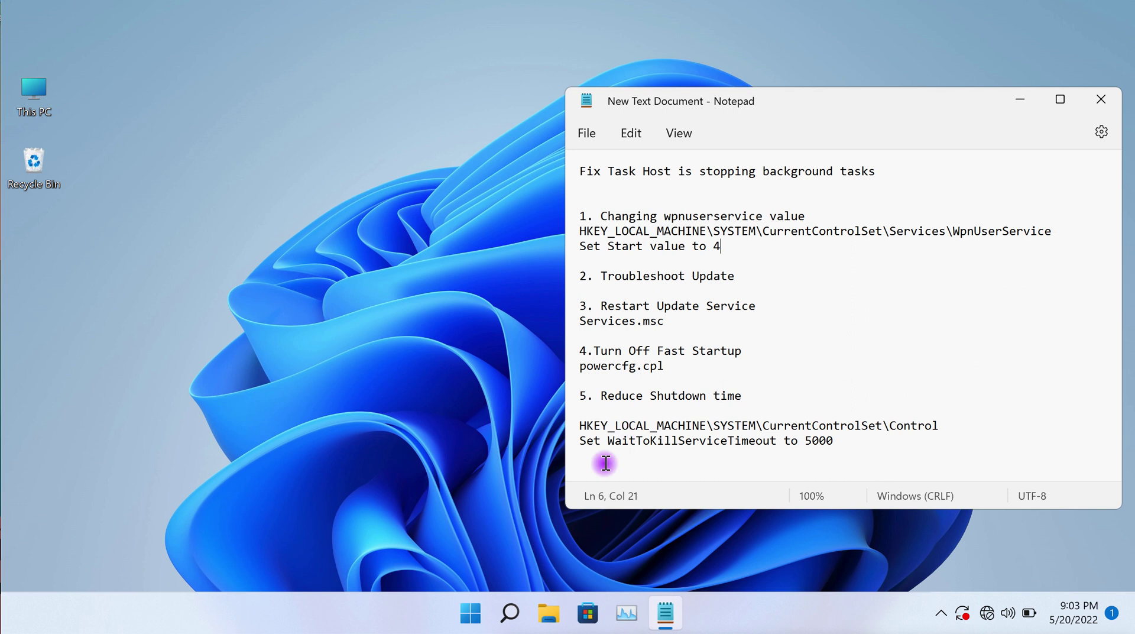
{"action": "left_click", "coordinate": [510, 615]}
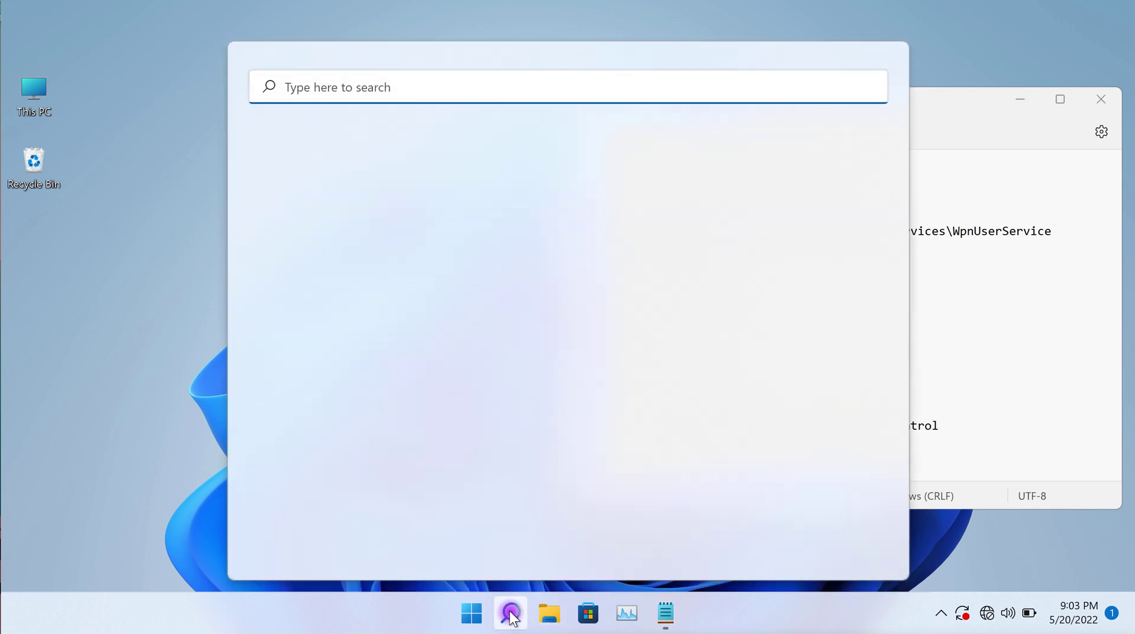
{"action": "type", "text": "services"}
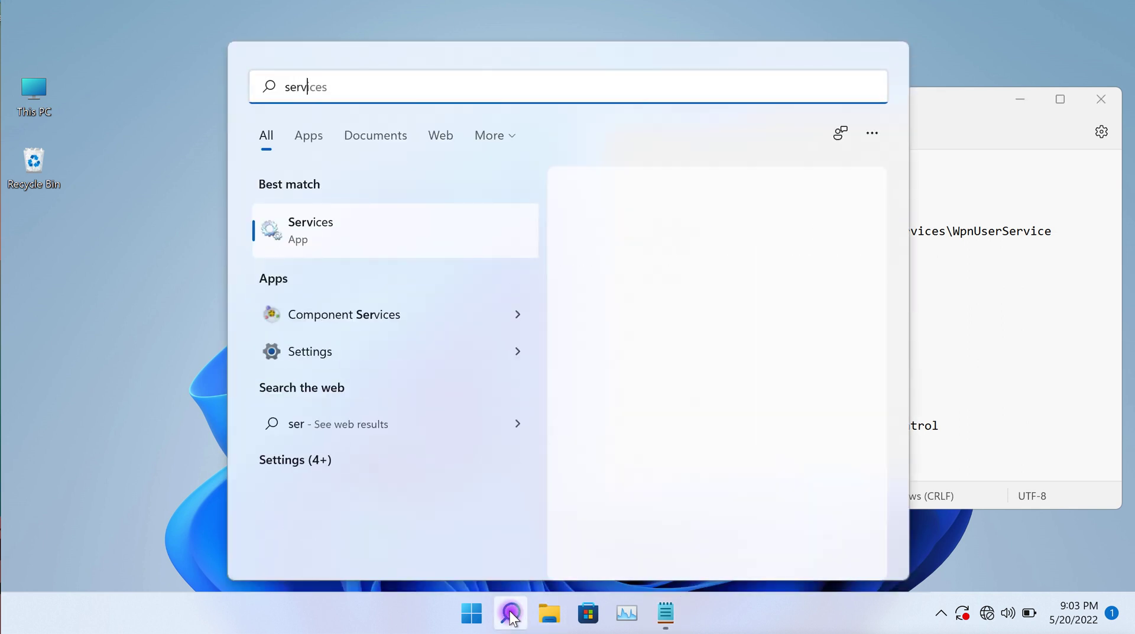
{"action": "type", "text": ".msc"}
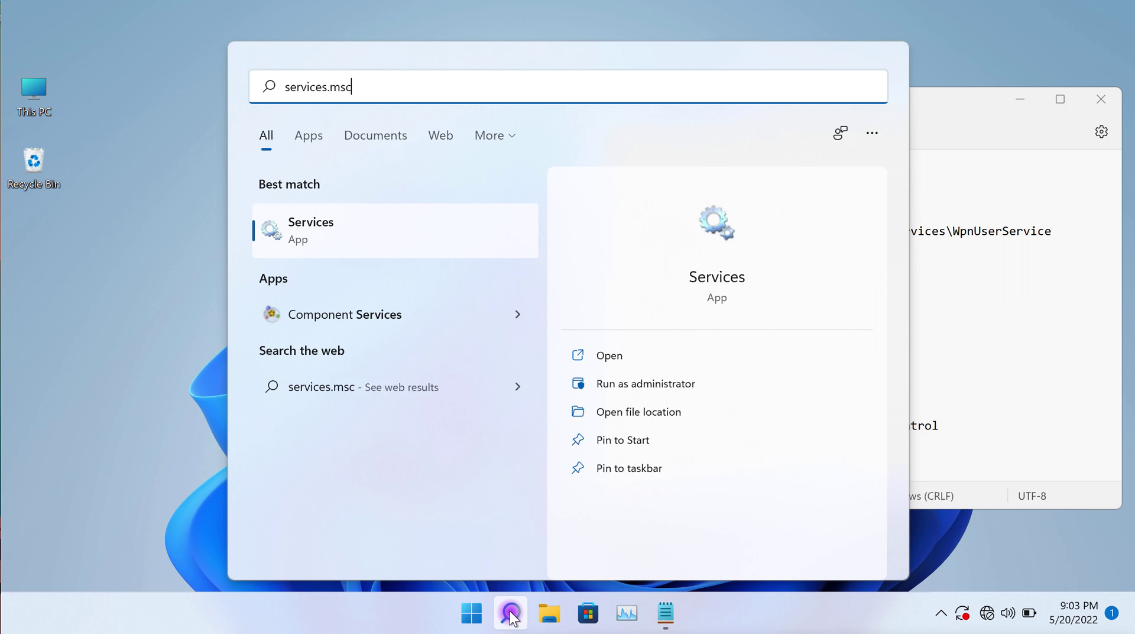
{"action": "left_click", "coordinate": [644, 382]}
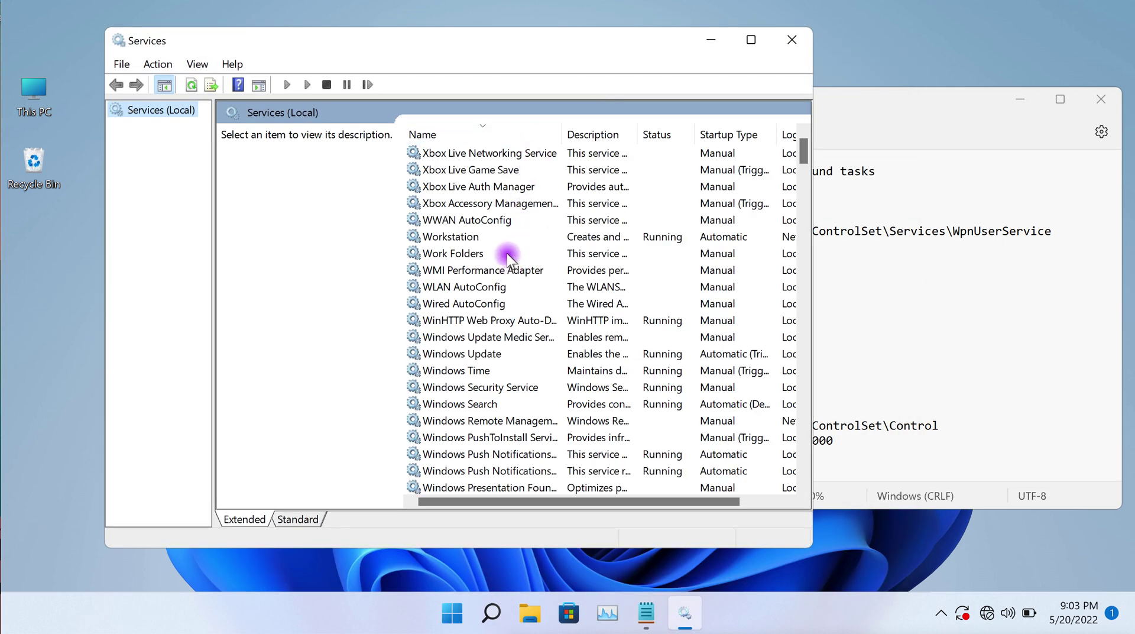
Restart the Windows Update service and close the Services window.
{"action": "left_click", "coordinate": [502, 353]}
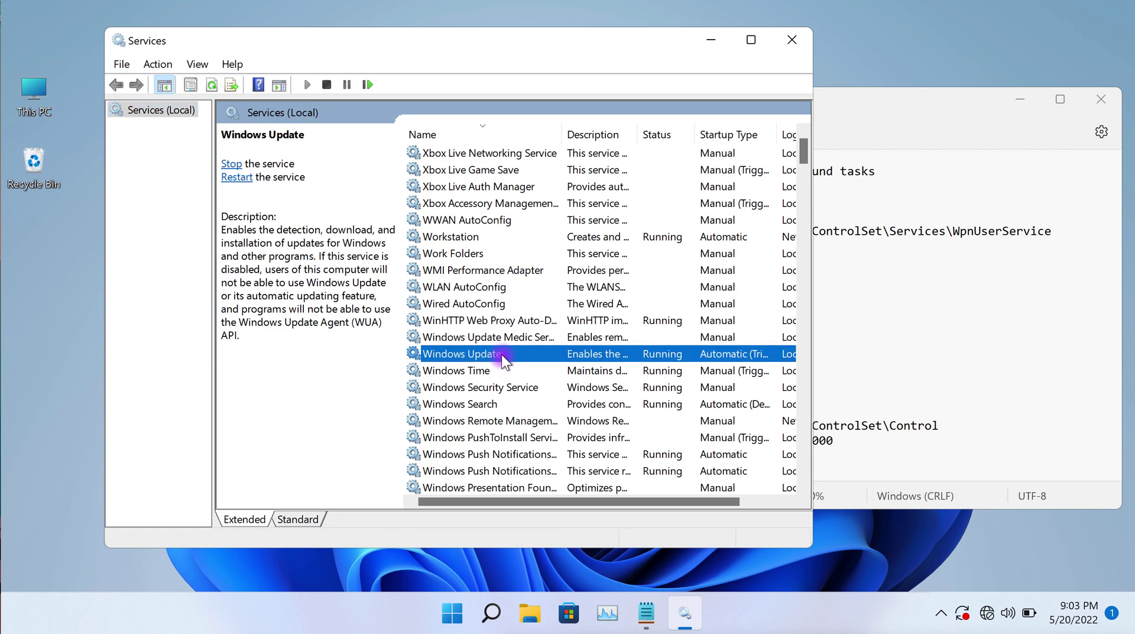
{"action": "right_click", "coordinate": [501, 353]}
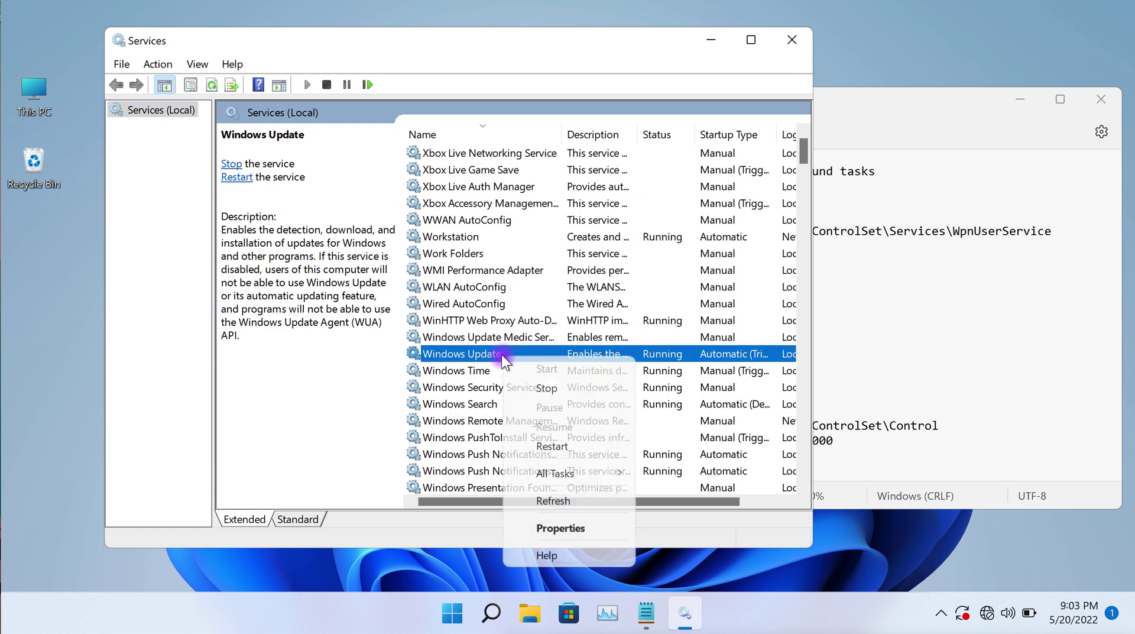
{"action": "left_click", "coordinate": [562, 447]}
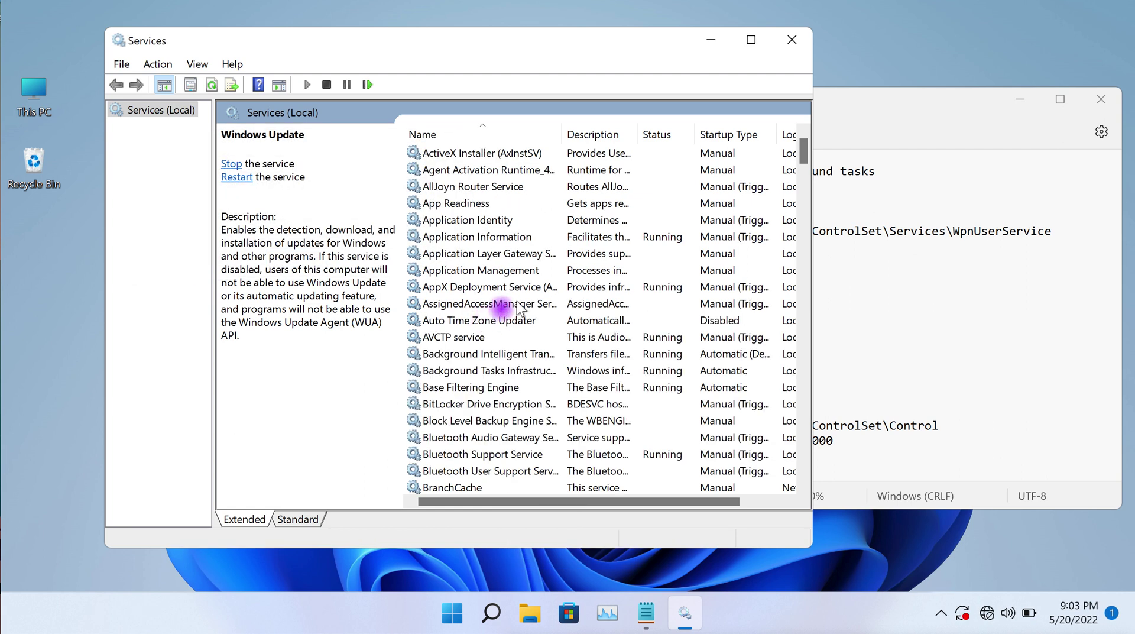
{"action": "left_click", "coordinate": [888, 278]}
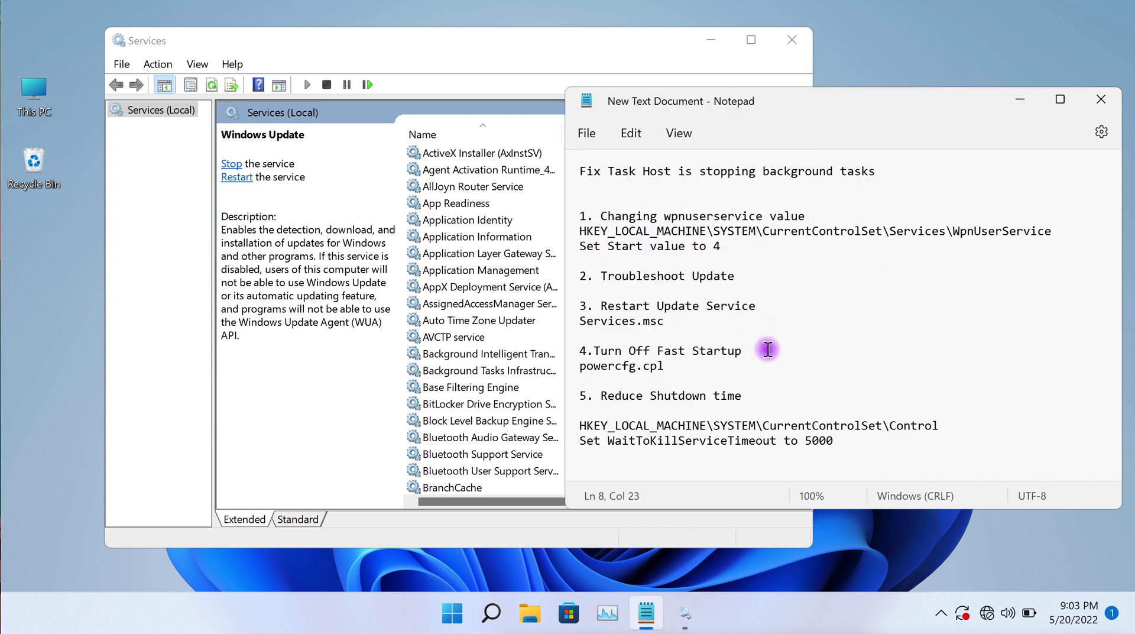
{"action": "left_click", "coordinate": [796, 49]}
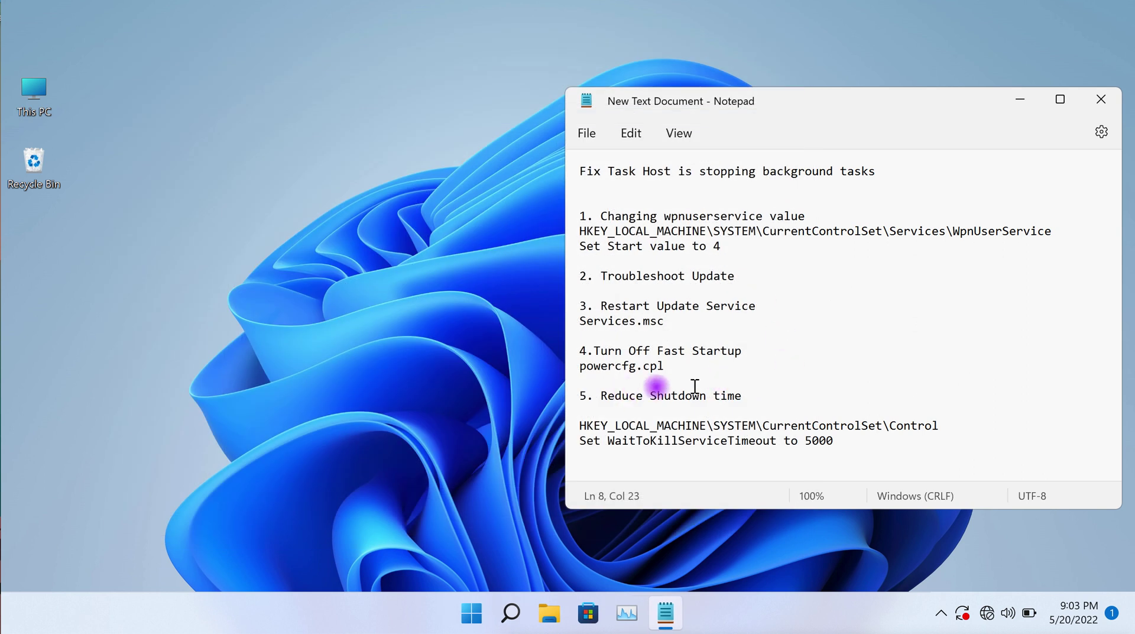
Open powercfg.cpl through Windows search and unlock the currently unavailable settings on the page for what the power buttons do.
{"action": "left_click", "coordinate": [509, 613]}
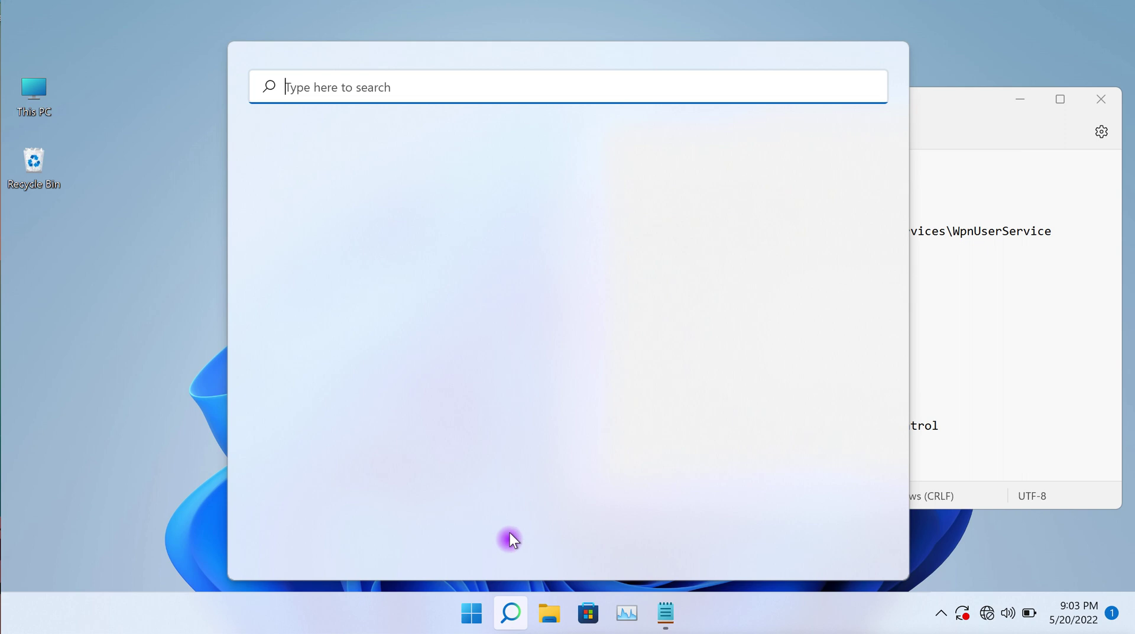
{"action": "type", "text": "pow"}
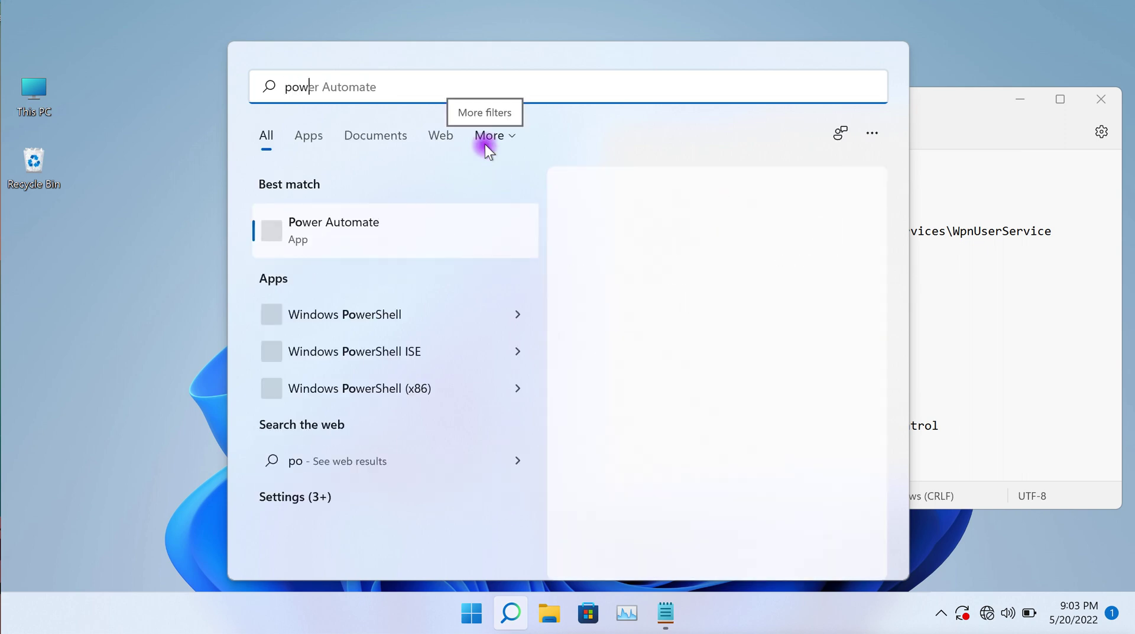
{"action": "type", "text": "ercfg"}
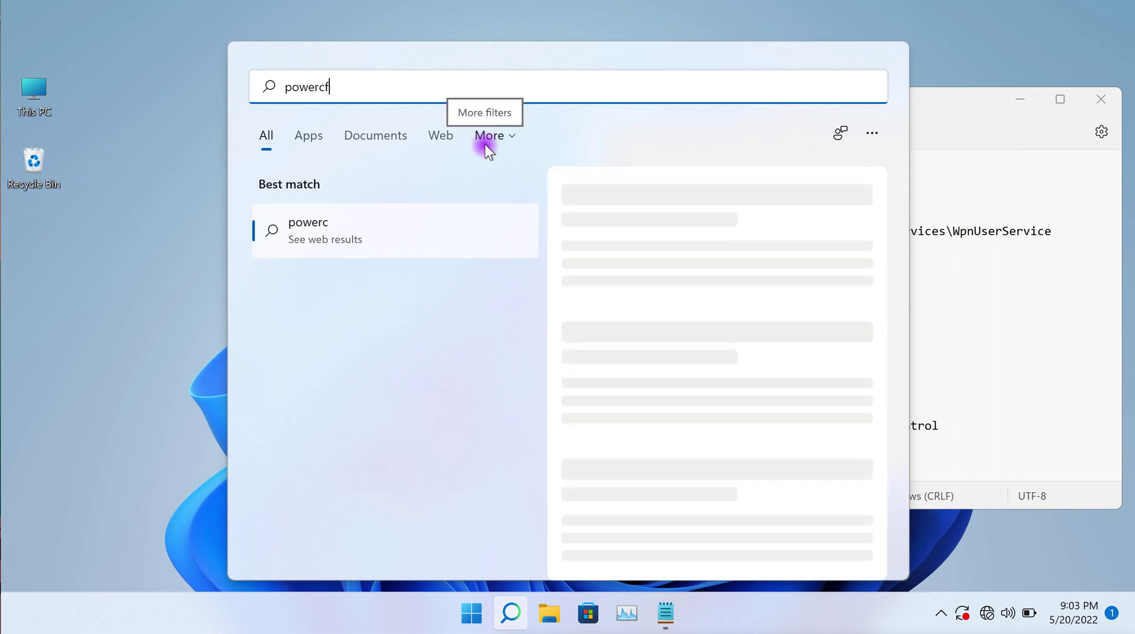
{"action": "type", "text": ".cpl"}
{"action": "left_click", "coordinate": [395, 222]}
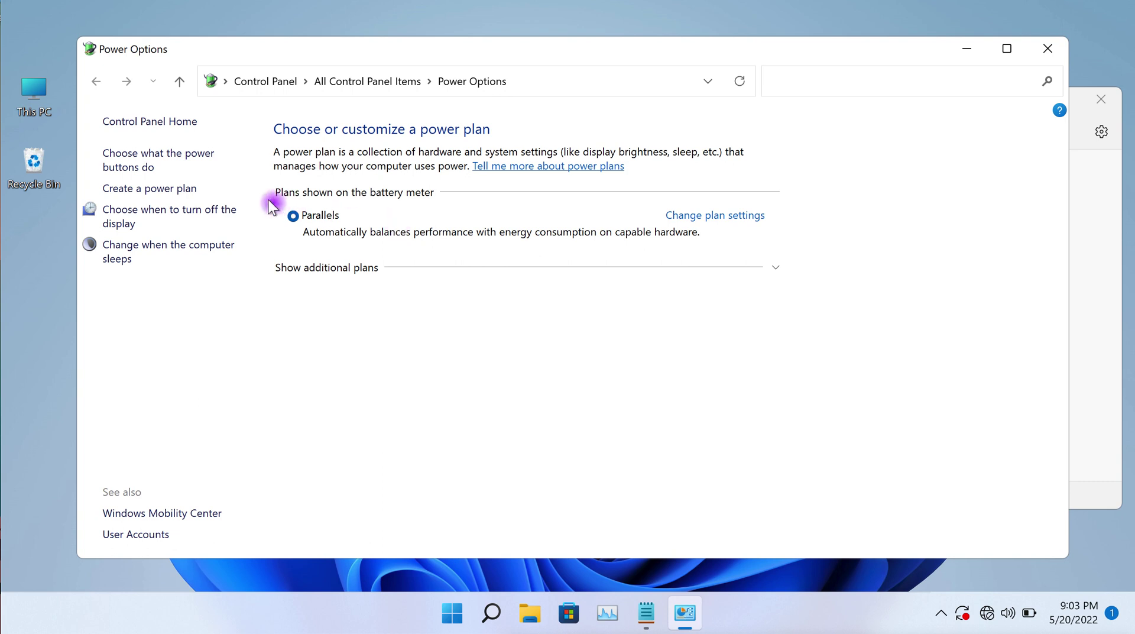
{"action": "left_click", "coordinate": [152, 158]}
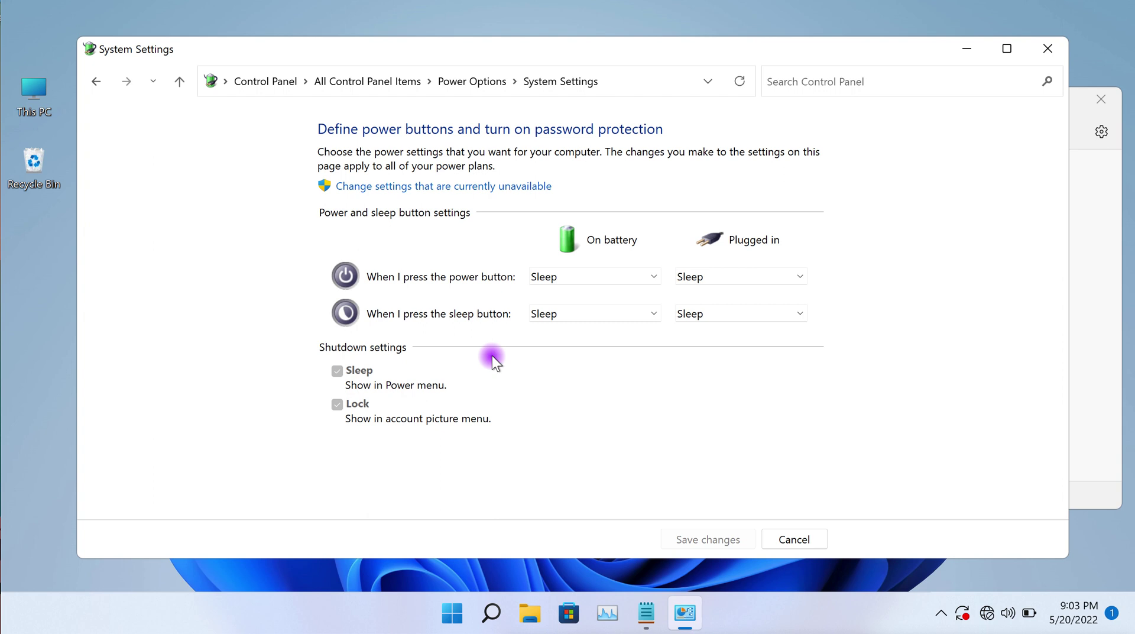
{"action": "left_click", "coordinate": [485, 187]}
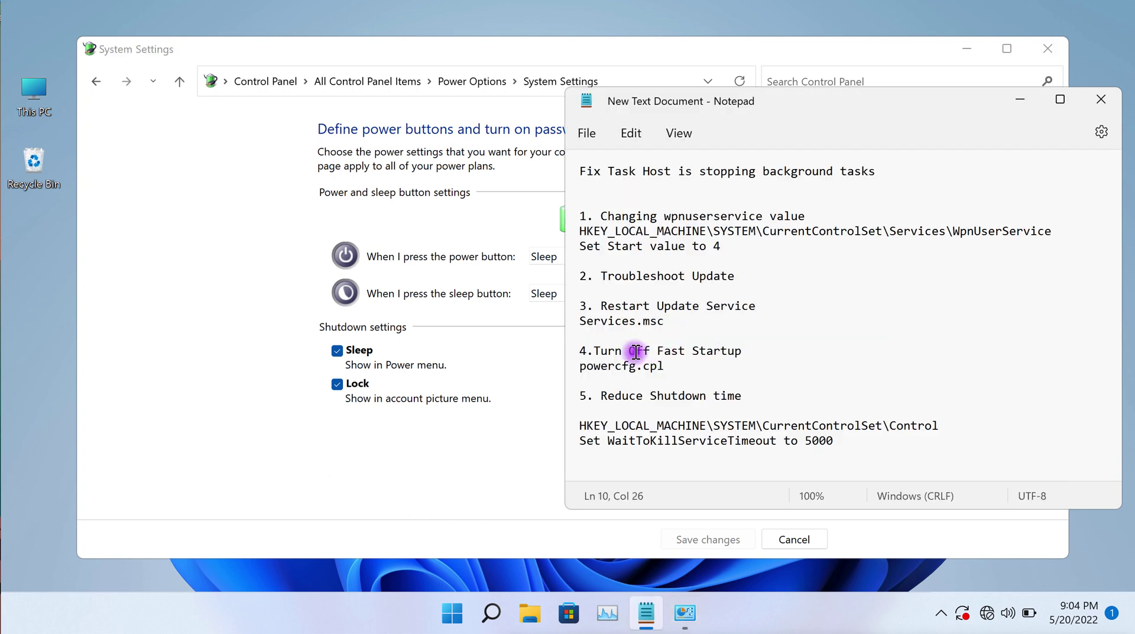
Check the shutdown settings for the fast startup option named in the notes and close the power settings window.
{"action": "left_click", "coordinate": [499, 367]}
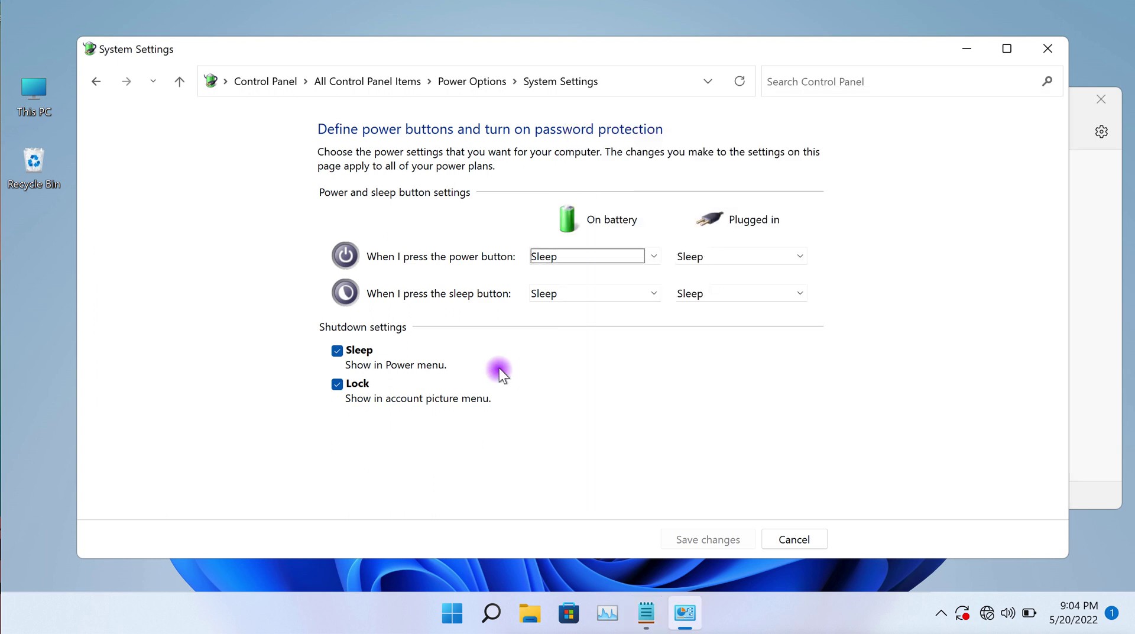
{"action": "left_click", "coordinate": [1090, 361]}
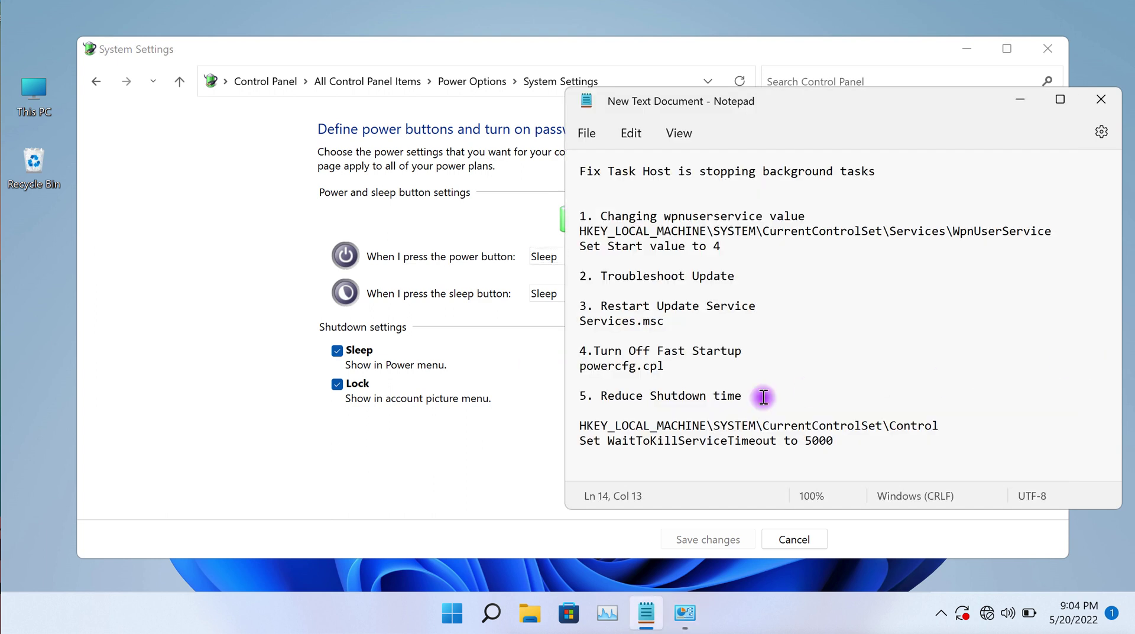
{"action": "left_click", "coordinate": [469, 442]}
{"action": "left_click", "coordinate": [1086, 362]}
{"action": "left_click", "coordinate": [516, 429]}
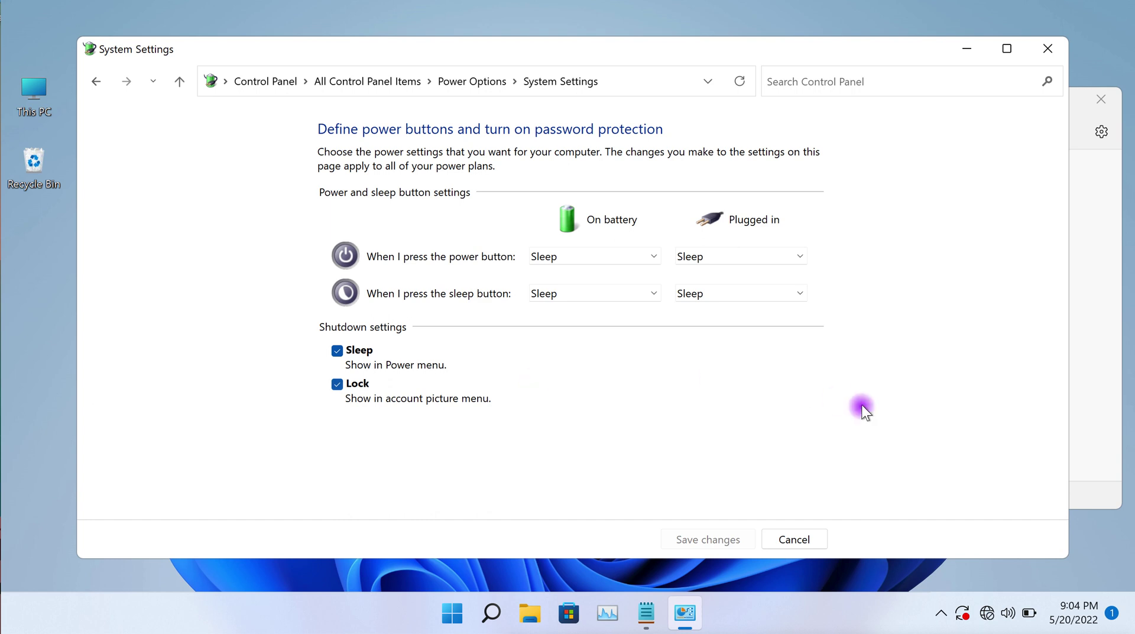
{"action": "left_click", "coordinate": [1110, 372]}
{"action": "left_click", "coordinate": [1048, 39]}
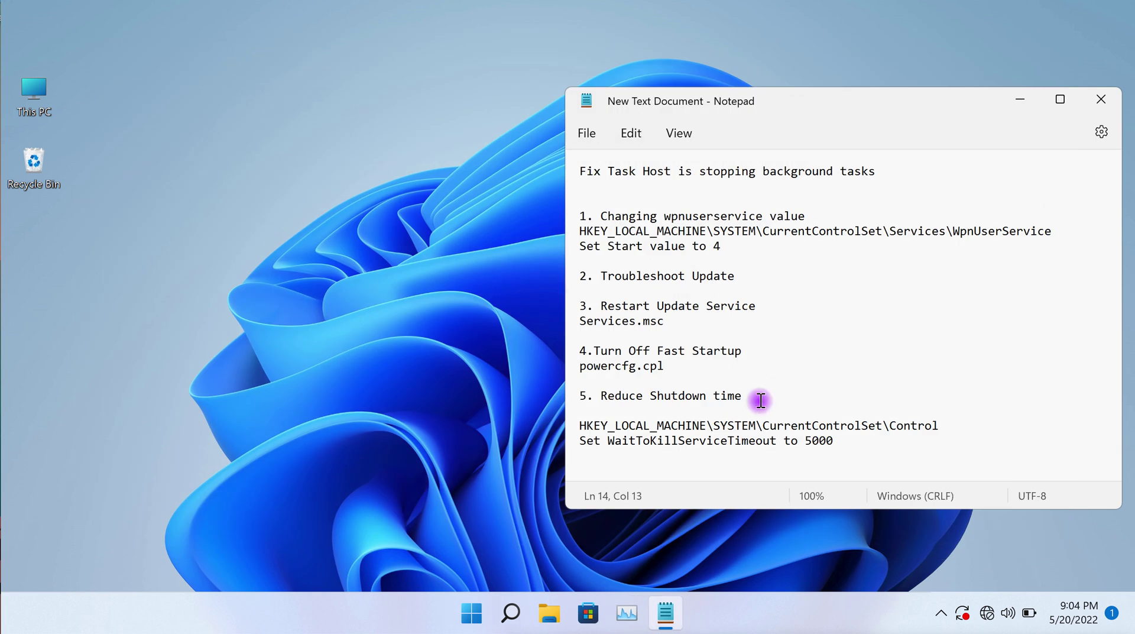
Search Windows for the Registry Editor, run it as administrator and allow the elevation request.
{"action": "mouse_move", "coordinate": [512, 601]}
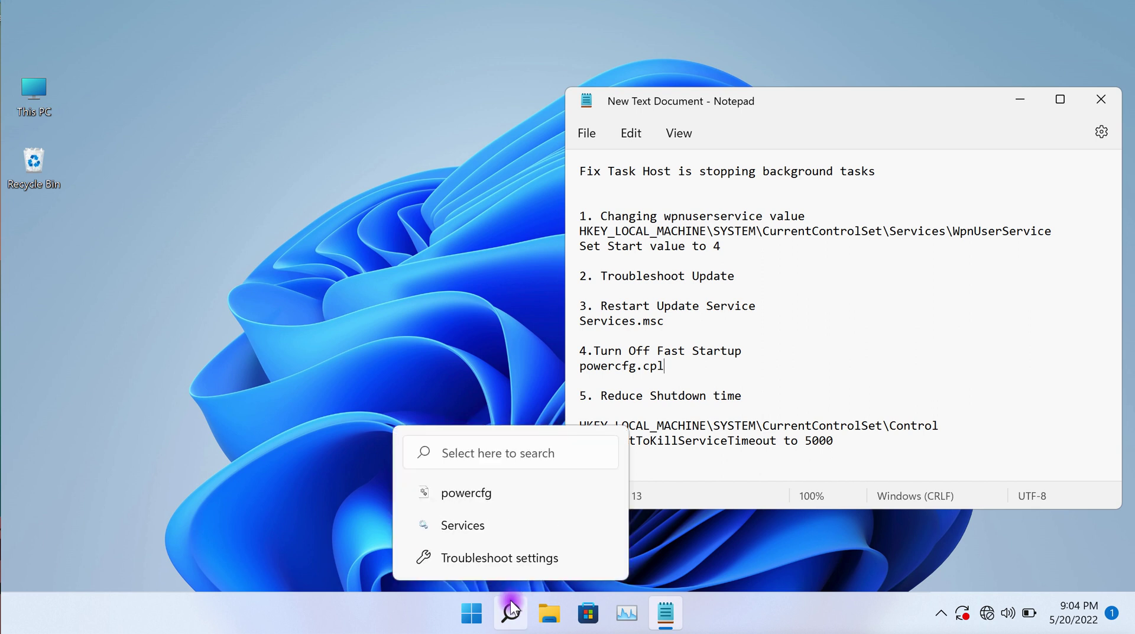
{"action": "left_click", "coordinate": [509, 601]}
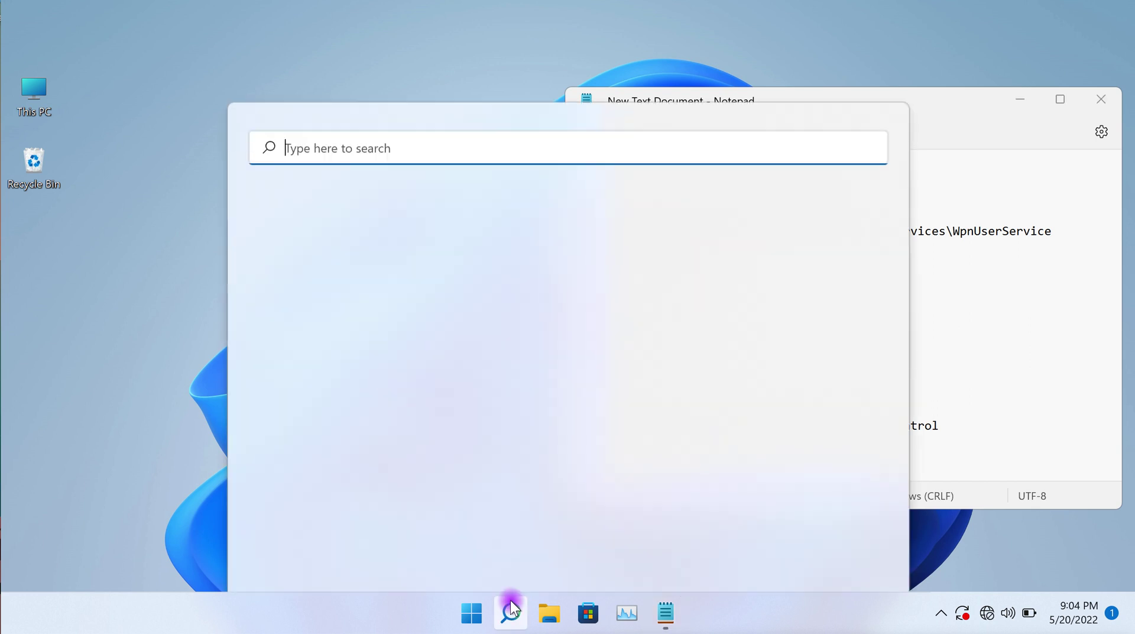
{"action": "type", "text": "registr"}
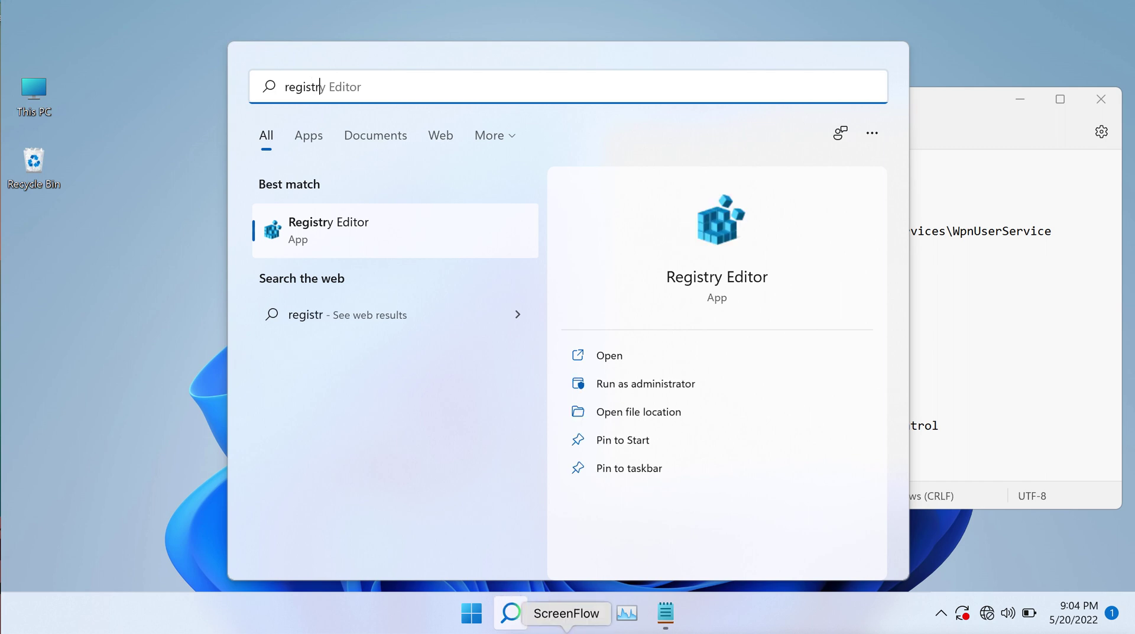
{"action": "left_click", "coordinate": [637, 385]}
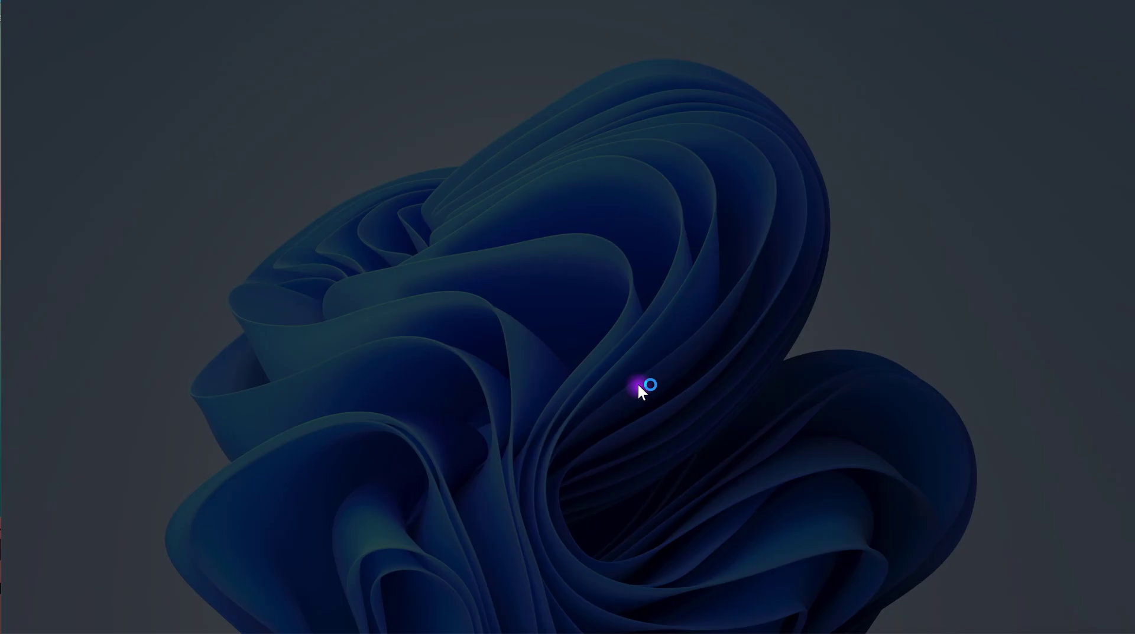
{"action": "left_click", "coordinate": [492, 438]}
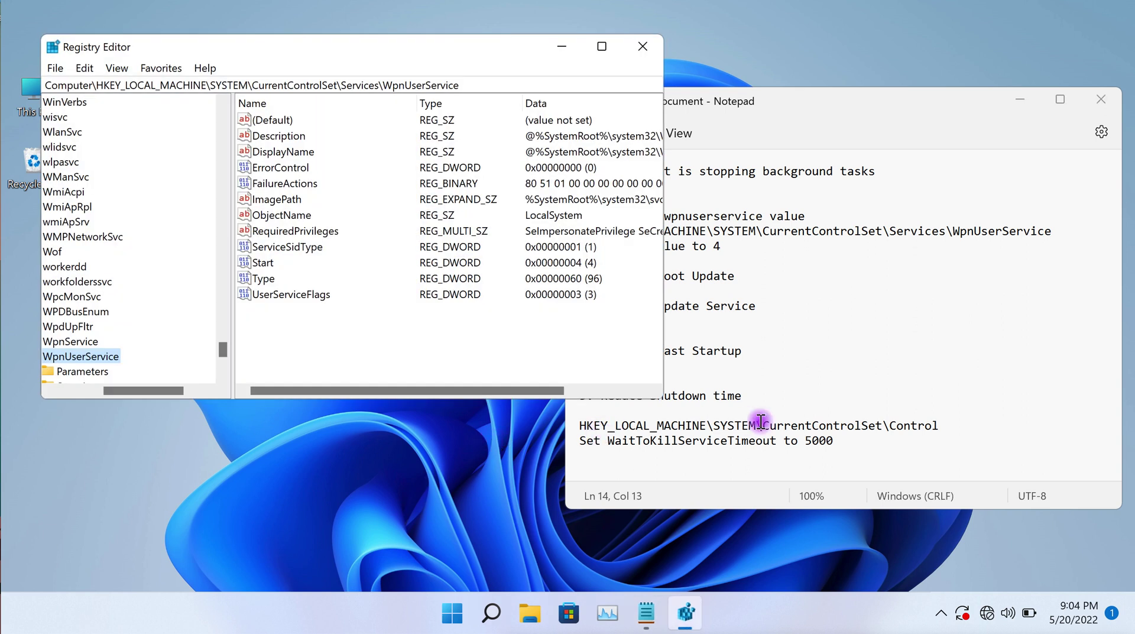
Go back up the registry tree to HKEY_LOCAL_MACHINE\SYSTEM\CurrentControlSet, collapse its Services key and expand its Control key.
{"action": "left_click_drag", "start_coordinate": [150, 389], "coordinate": [60, 382]}
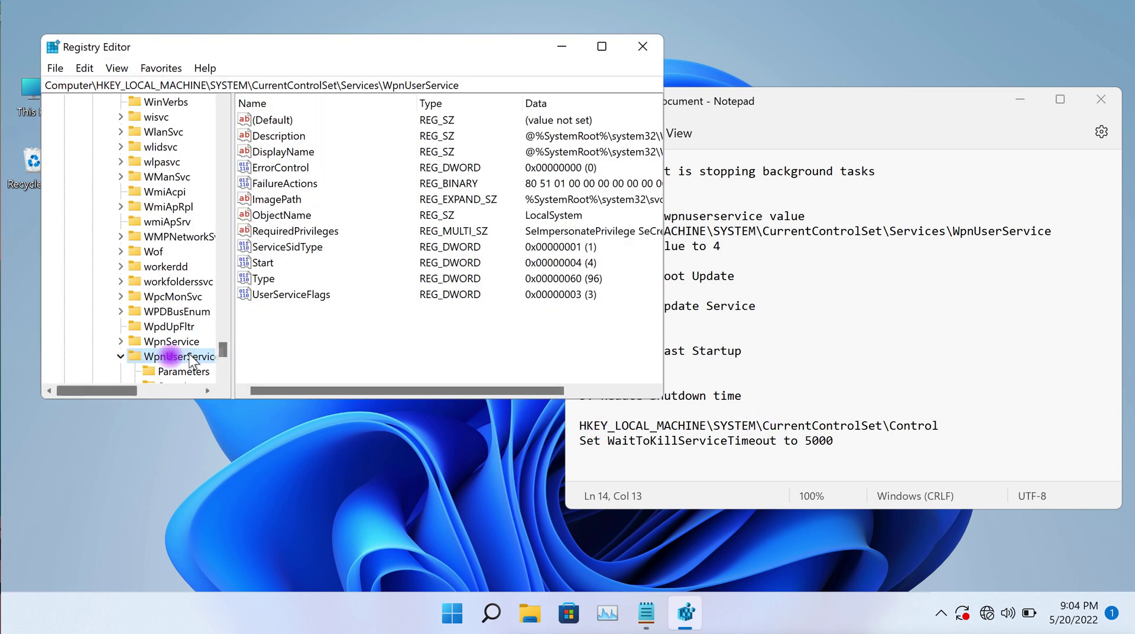
{"action": "left_click_drag", "start_coordinate": [221, 346], "coordinate": [221, 329]}
{"action": "left_click_drag", "start_coordinate": [220, 289], "coordinate": [229, 108]}
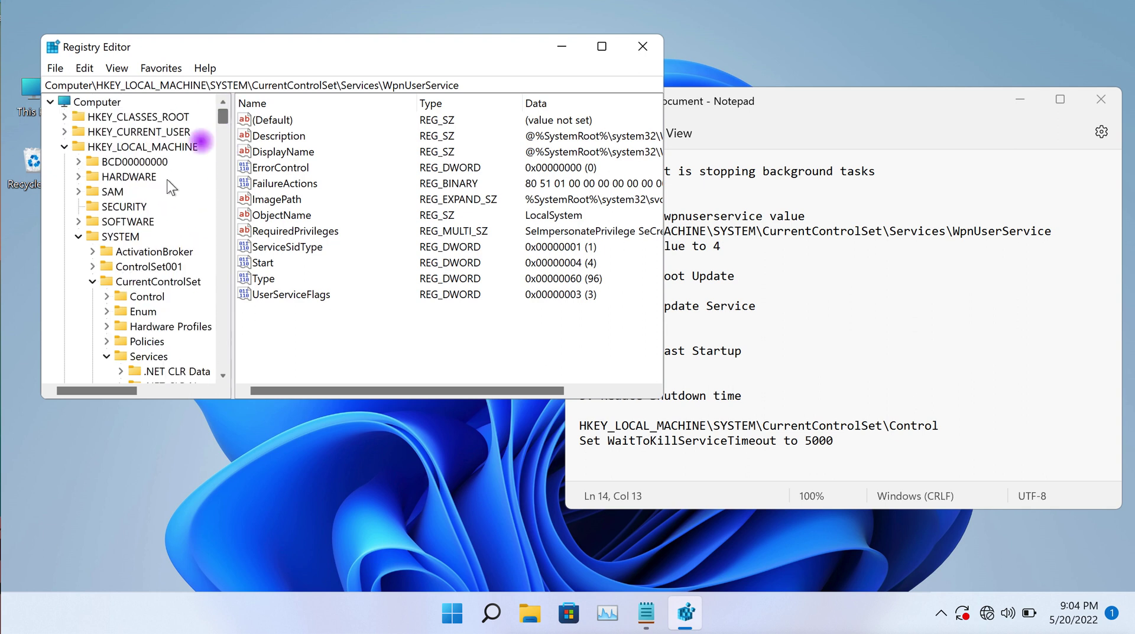
{"action": "left_click", "coordinate": [77, 236]}
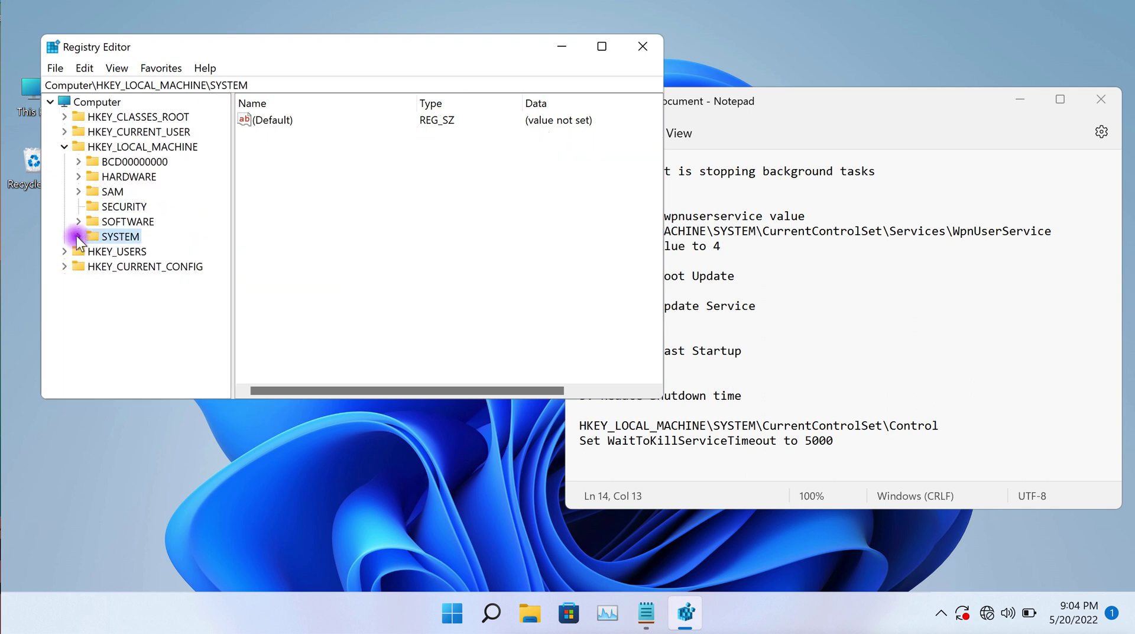
{"action": "left_click", "coordinate": [107, 147]}
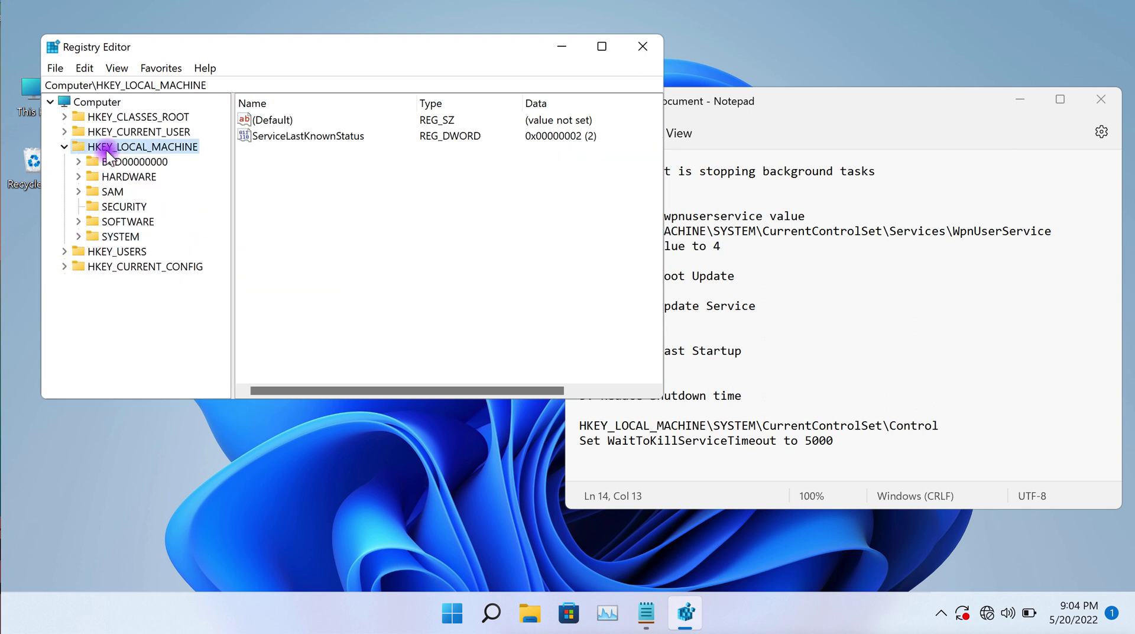
{"action": "left_click", "coordinate": [79, 237]}
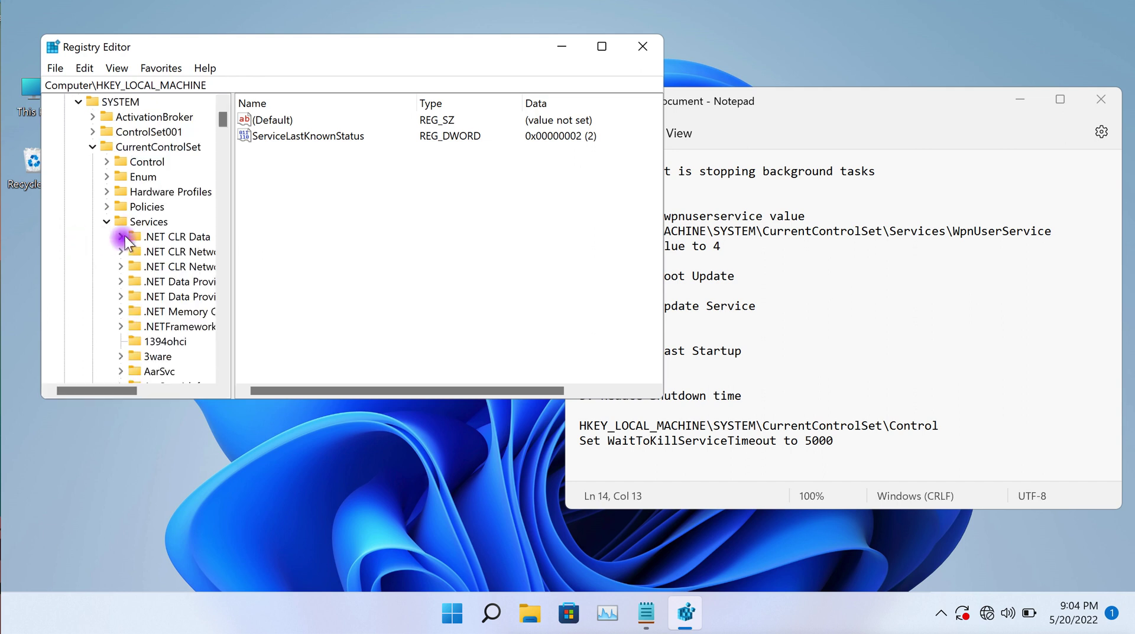
{"action": "left_click", "coordinate": [129, 147]}
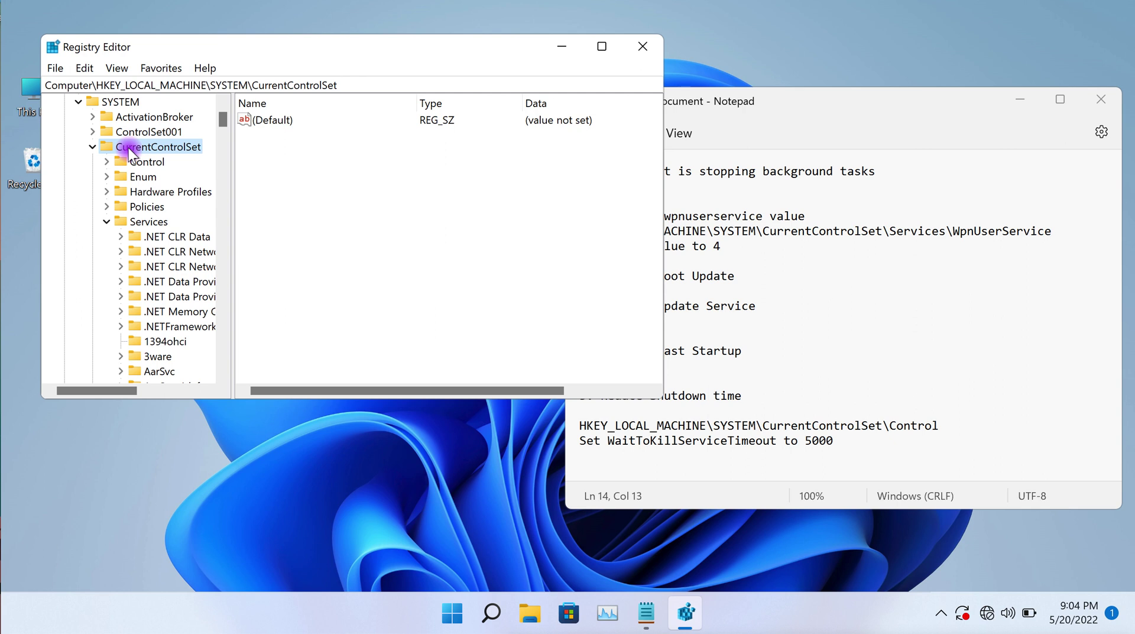
{"action": "left_click", "coordinate": [106, 222]}
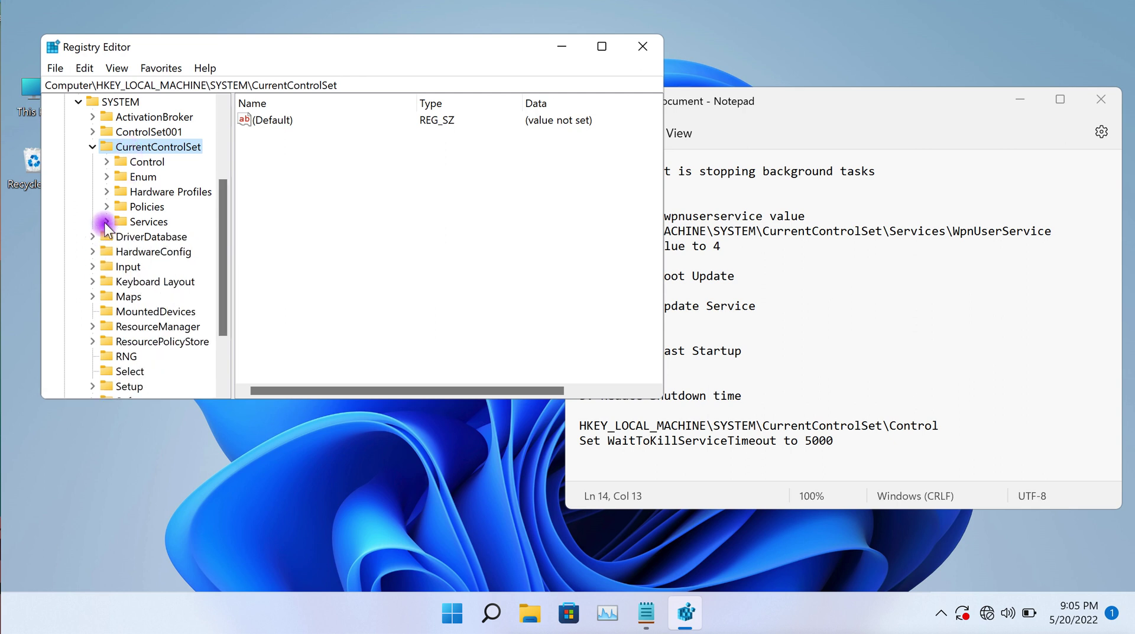
{"action": "left_click", "coordinate": [109, 163]}
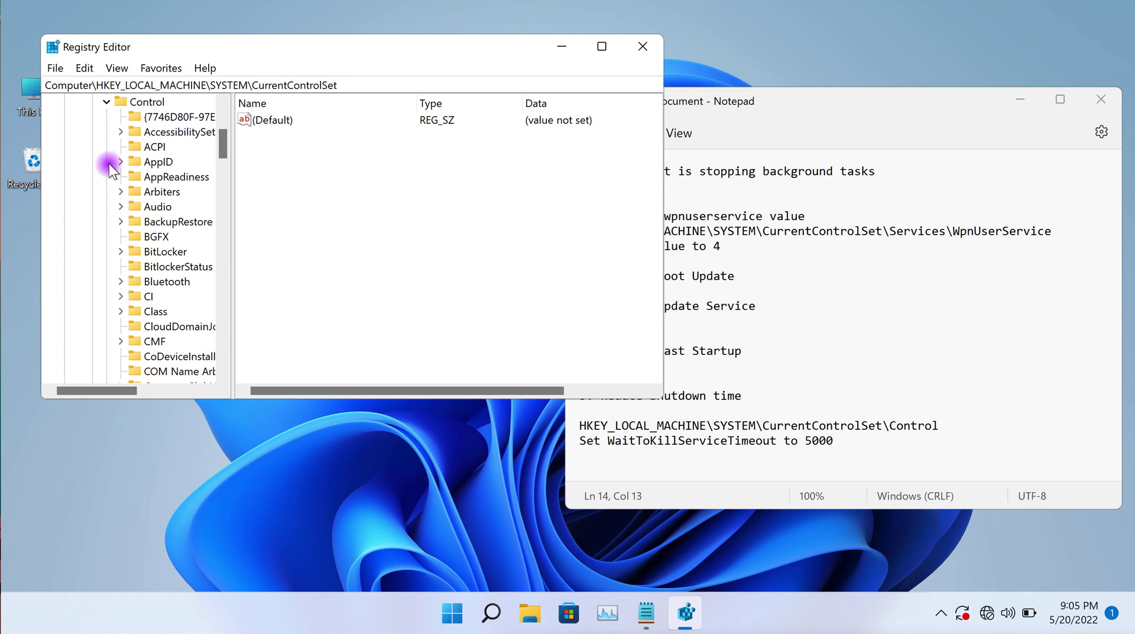
Check the data of the WaitToKillServiceTimeout value in the Control key against the notes, leaving it unedited, and close the Registry Editor.
{"action": "scroll", "coordinate": [141, 244], "scroll_direction": "up", "scroll_amount": 1}
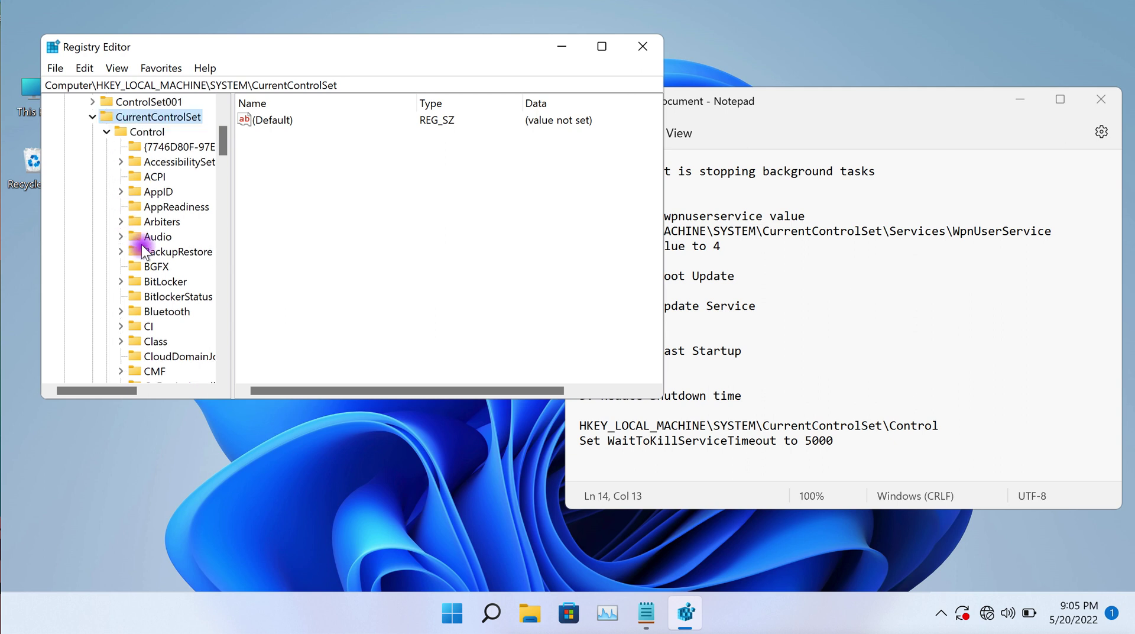
{"action": "left_click", "coordinate": [144, 132]}
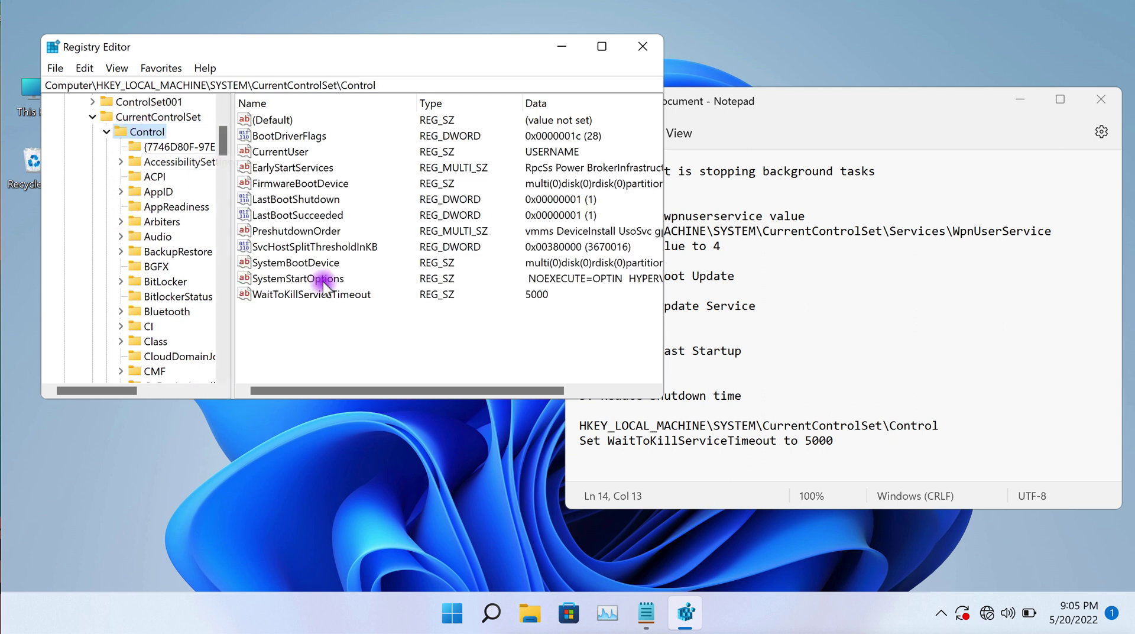
{"action": "double_click", "coordinate": [328, 296]}
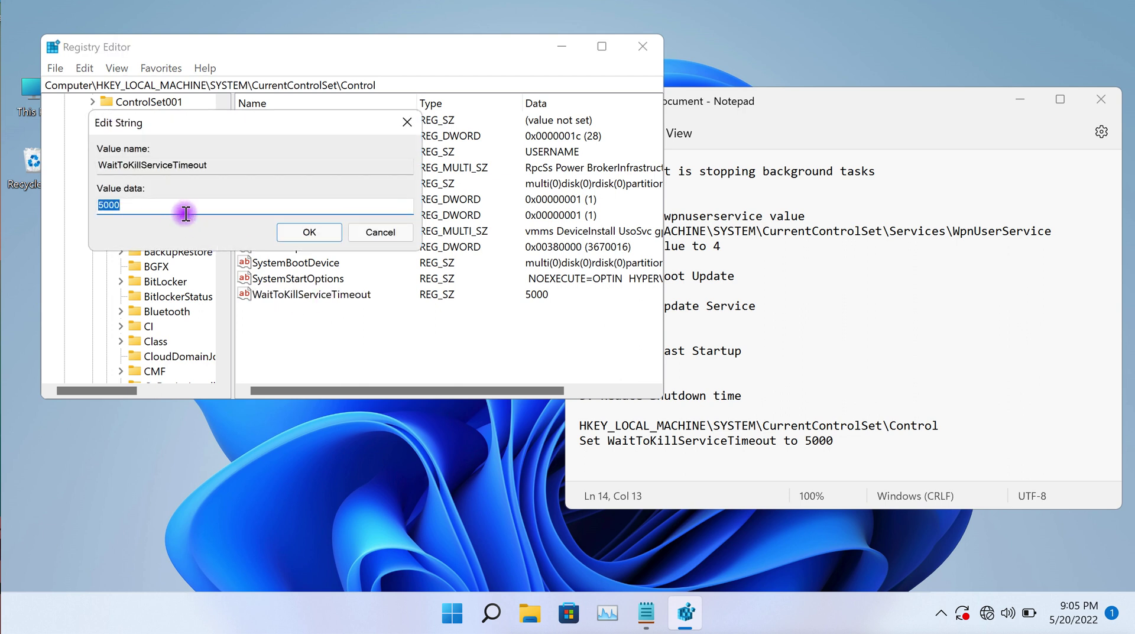
{"action": "double_click", "coordinate": [156, 208]}
{"action": "left_click", "coordinate": [157, 208]}
{"action": "left_click", "coordinate": [385, 227]}
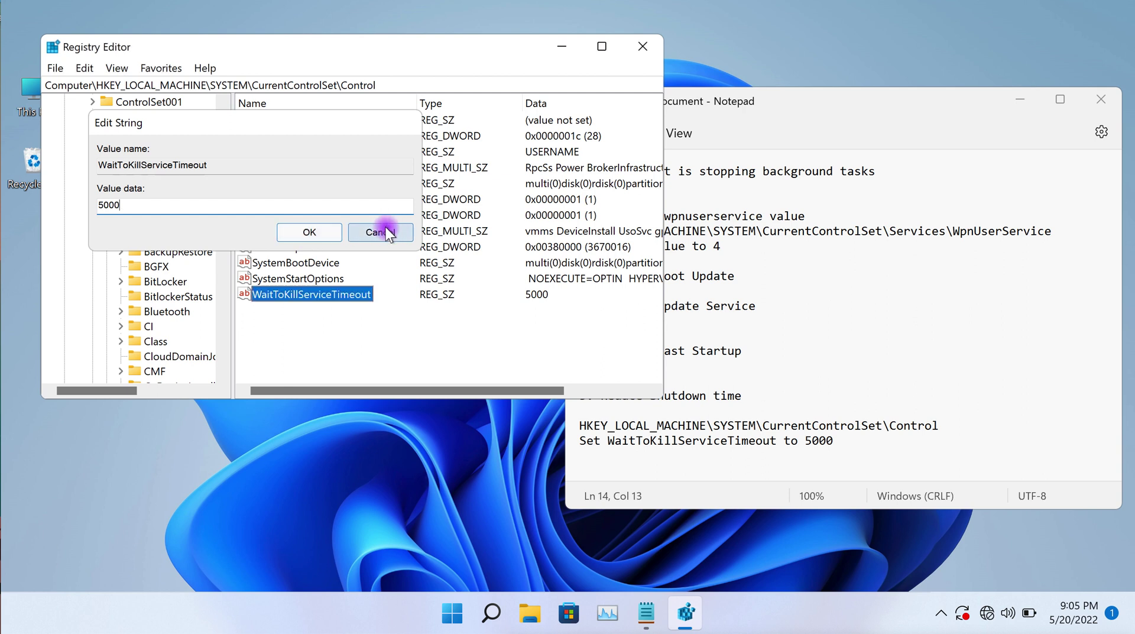
{"action": "left_click", "coordinate": [643, 48]}
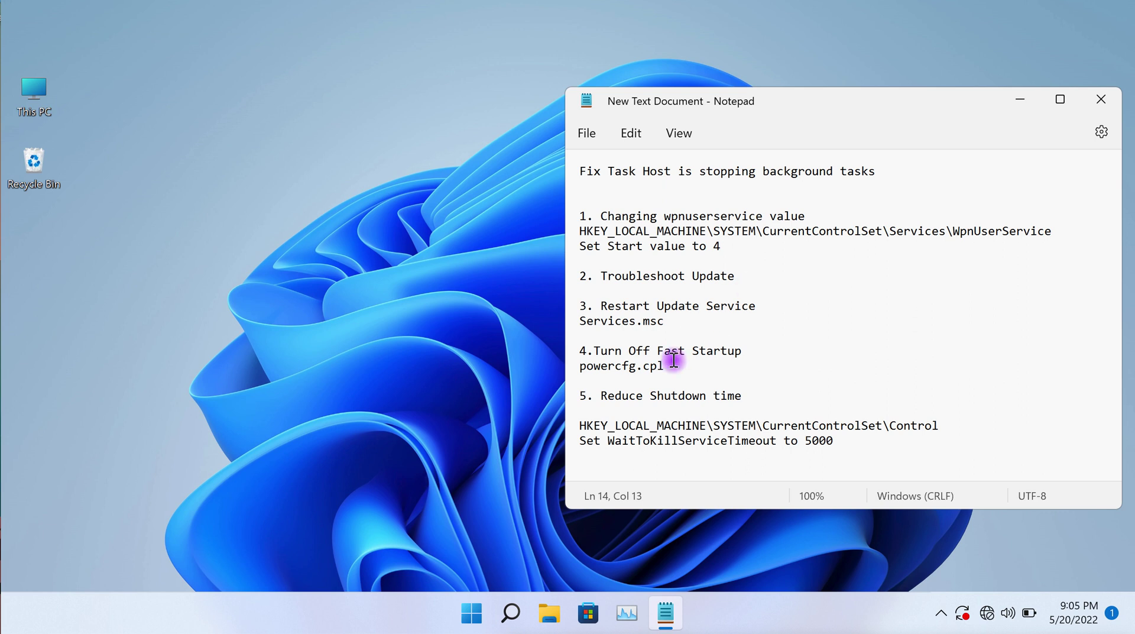
{"action": "left_click_drag", "start_coordinate": [664, 365], "coordinate": [573, 363]}
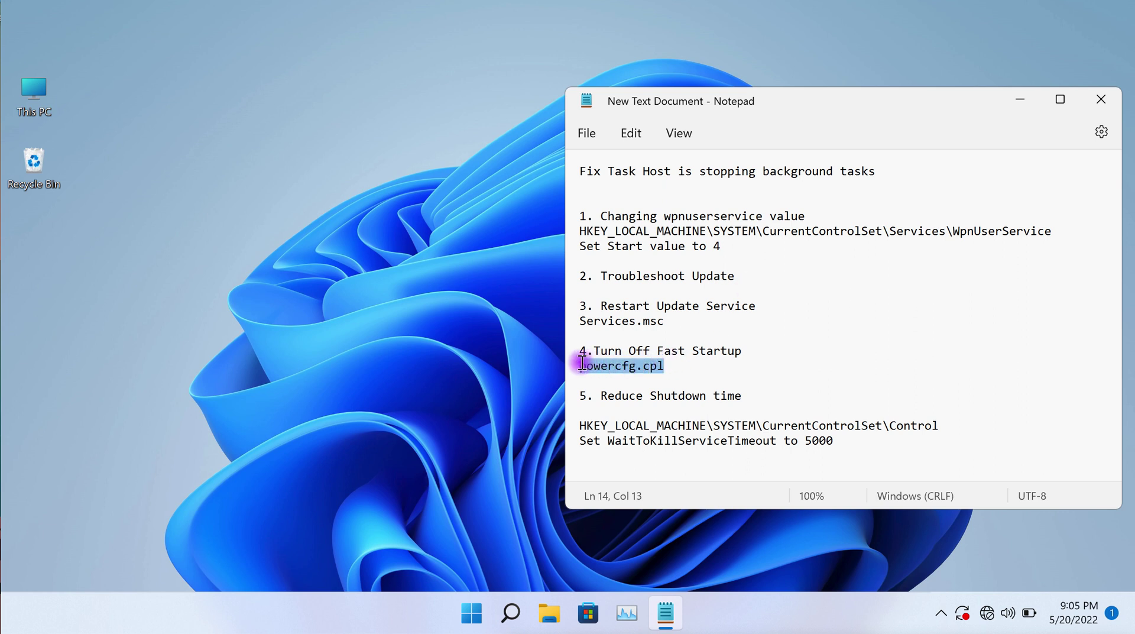
{"action": "left_click", "coordinate": [666, 360]}
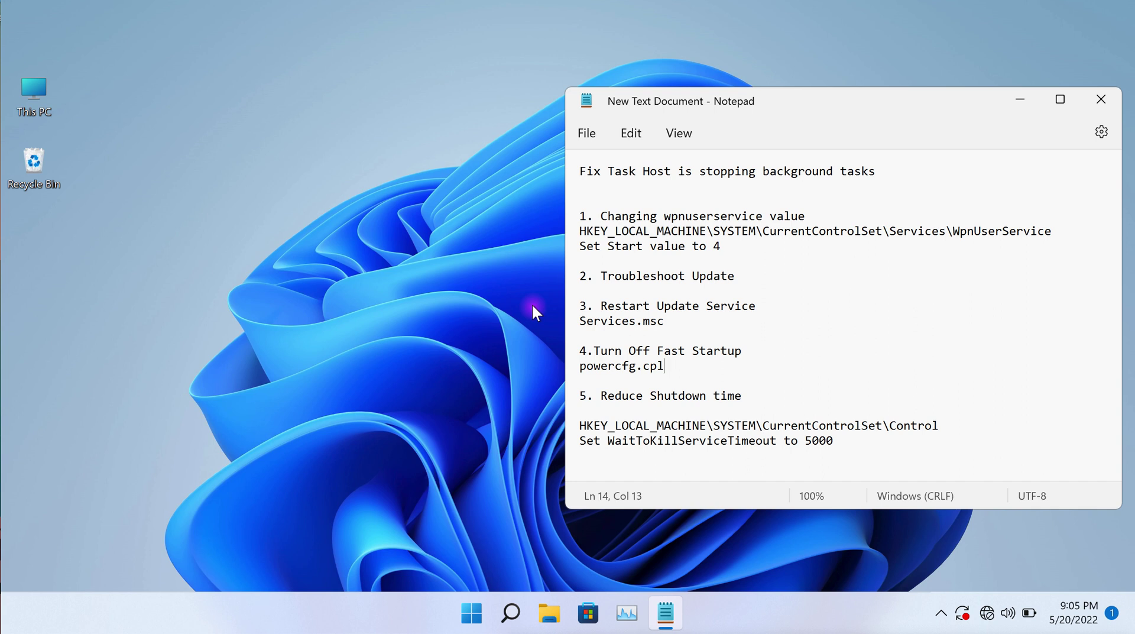
{"action": "left_click", "coordinate": [513, 298]}
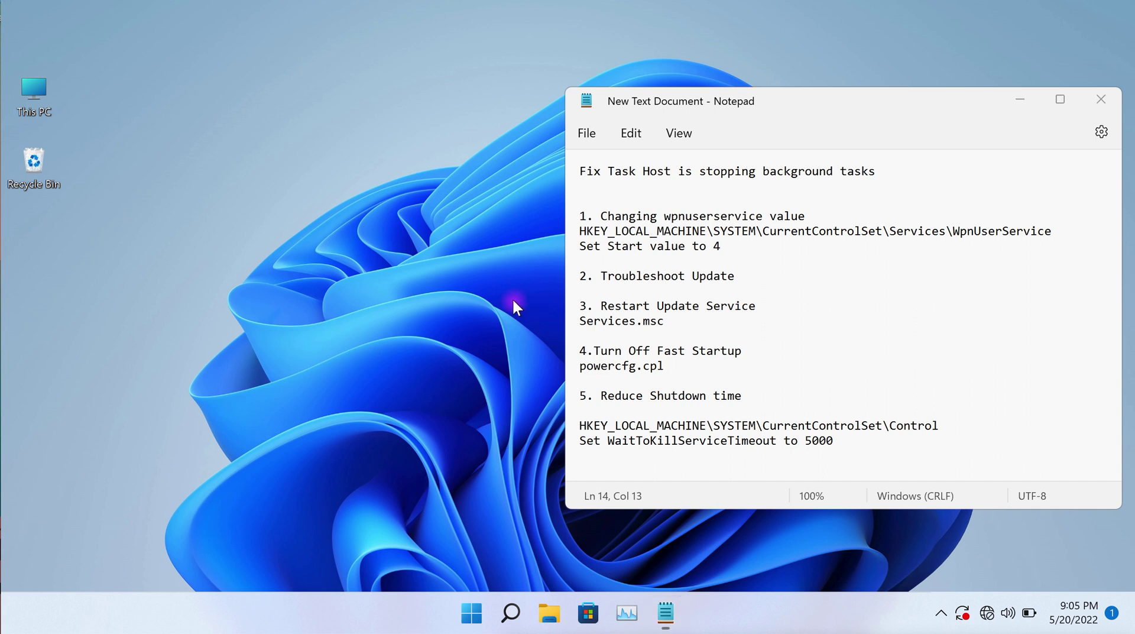